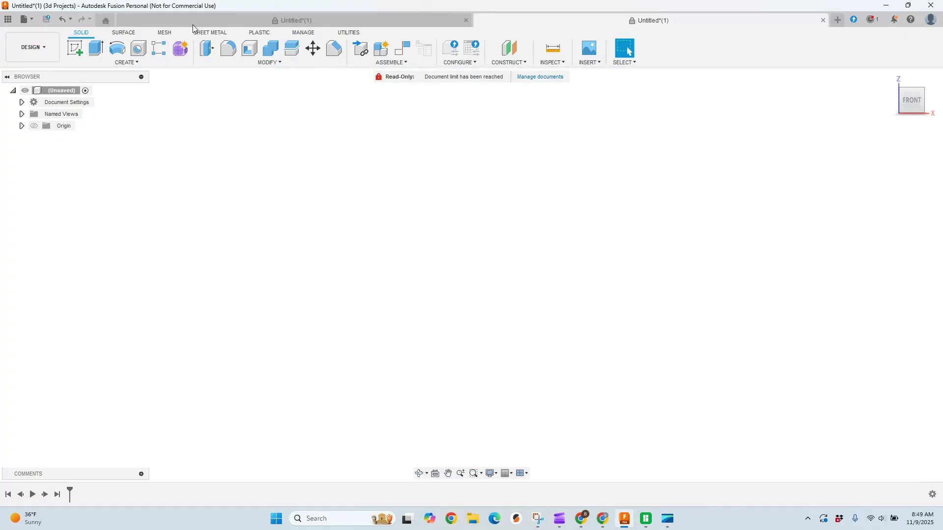
Step: Sketch a 5 in diameter circle centred on the origin of the front (XZ) plane and finish the sketch
click(77, 49)
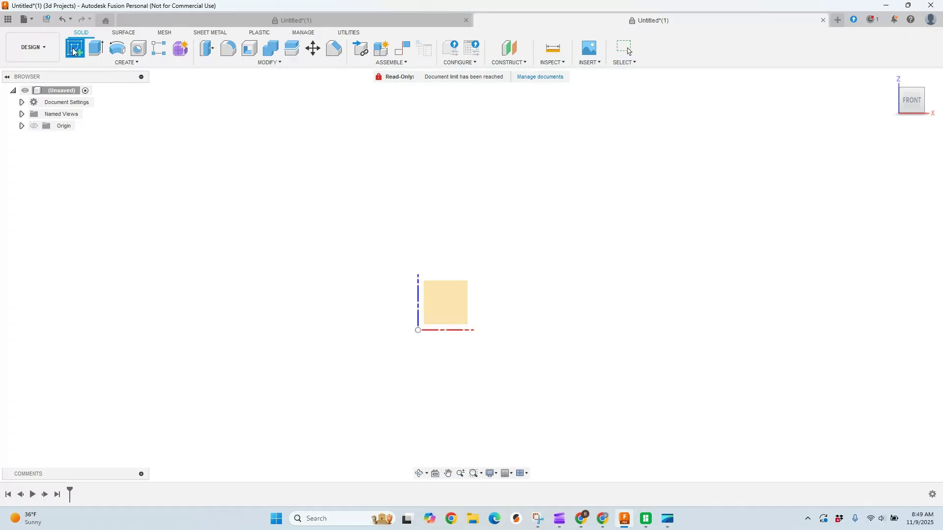
click(445, 302)
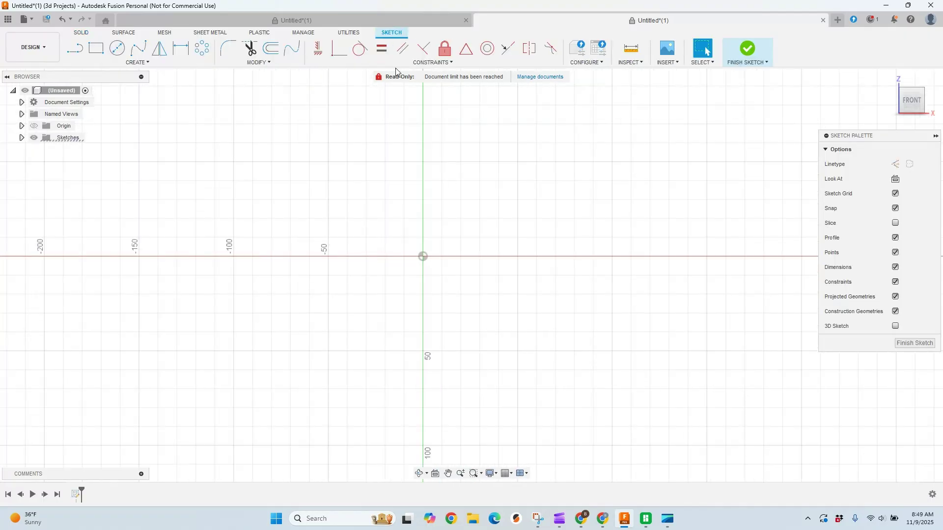
click(117, 48)
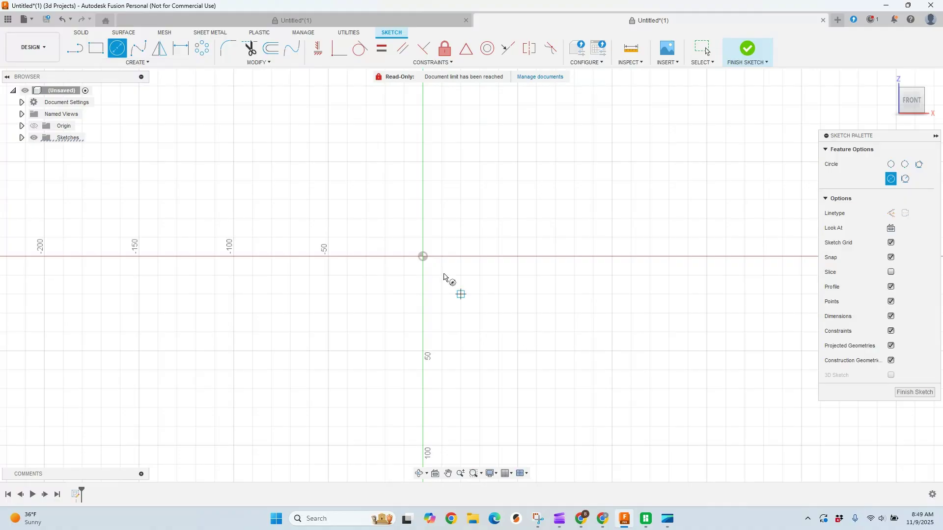
click(424, 256)
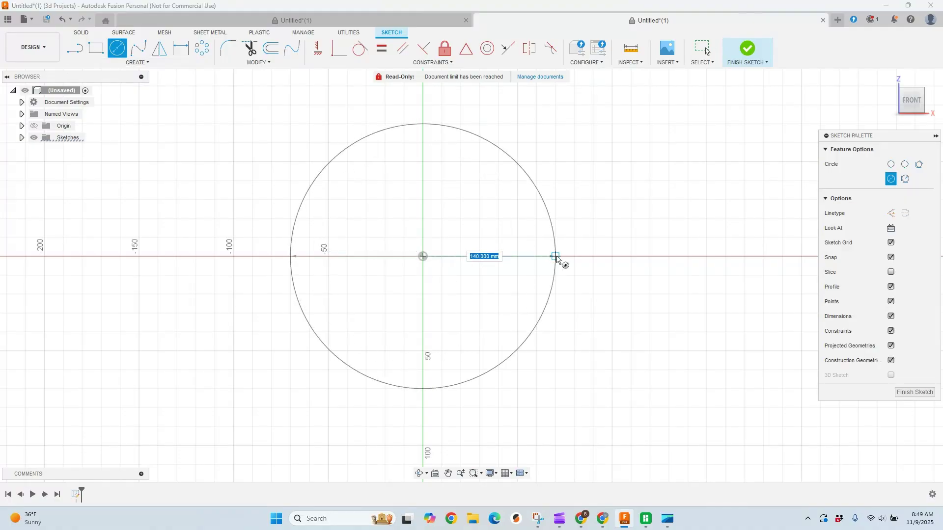
scroll(556, 258, down, 1)
text(5in)
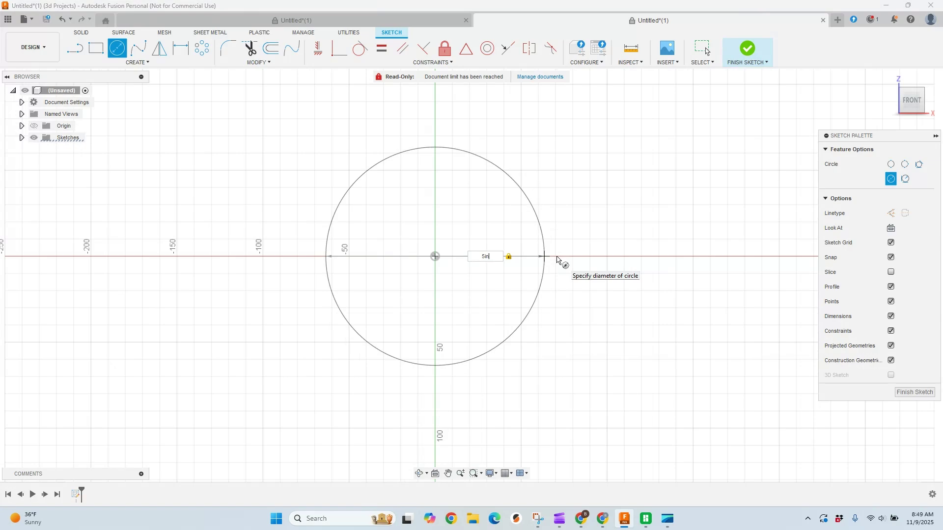
key(Return)
key(Escape)
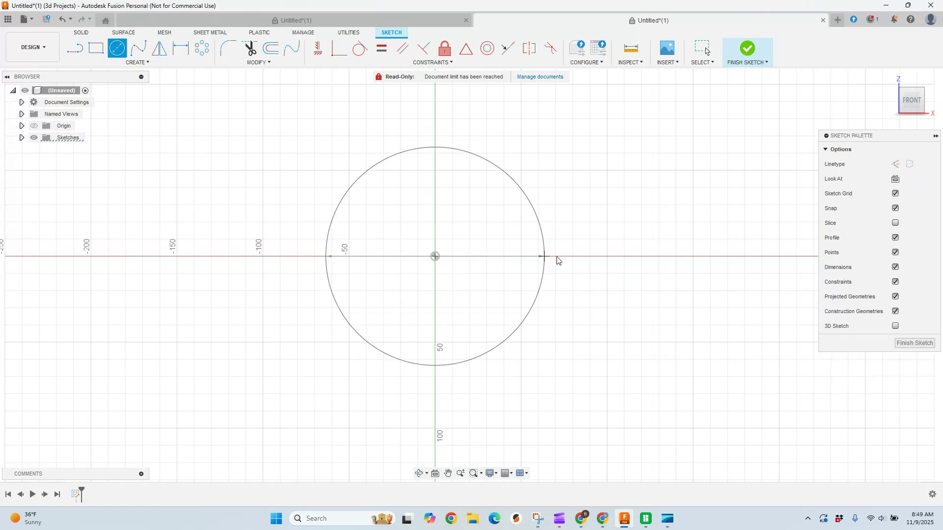
click(915, 343)
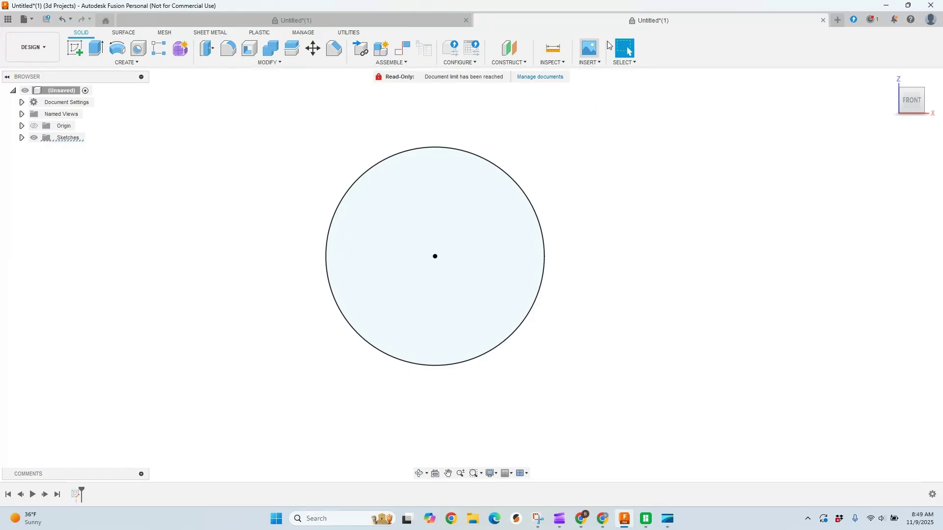
Step: Insert the Snowflake Pattern image from the computer's Downloads folder as a canvas on the XZ plane
click(590, 49)
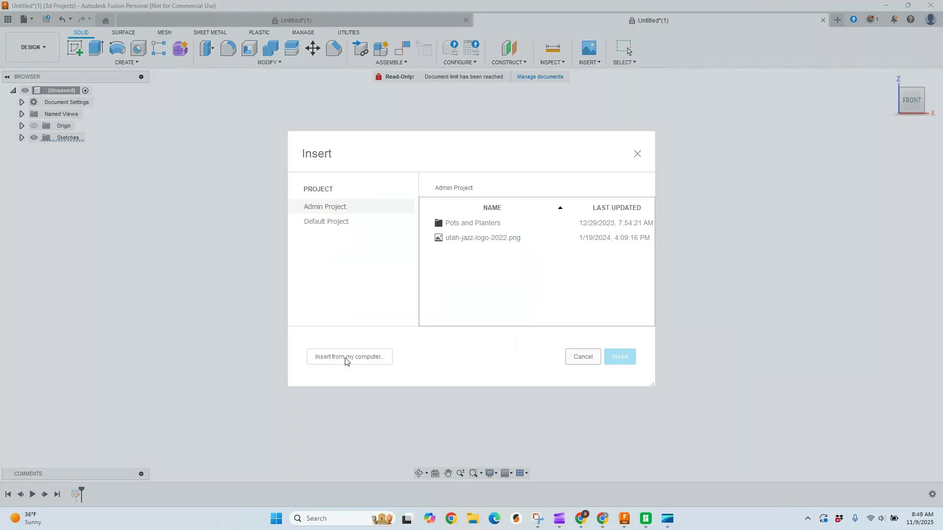
click(352, 357)
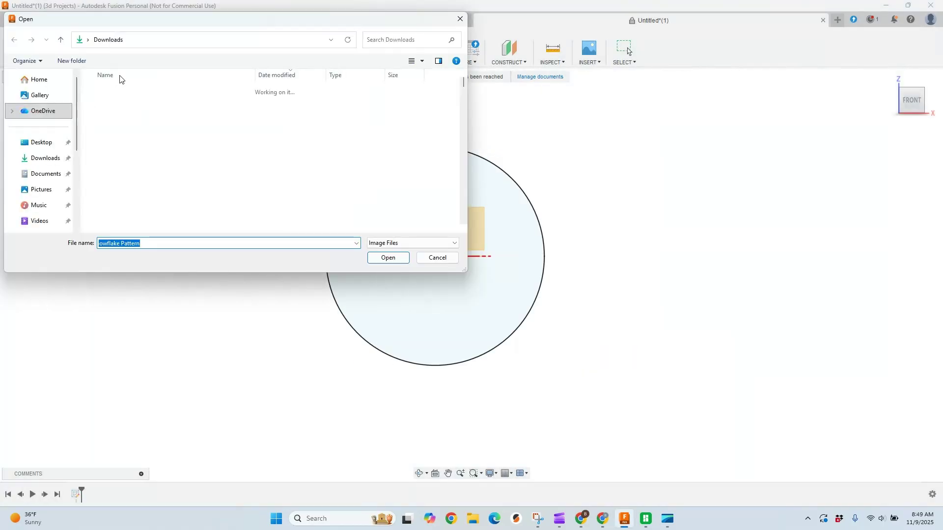
click(124, 106)
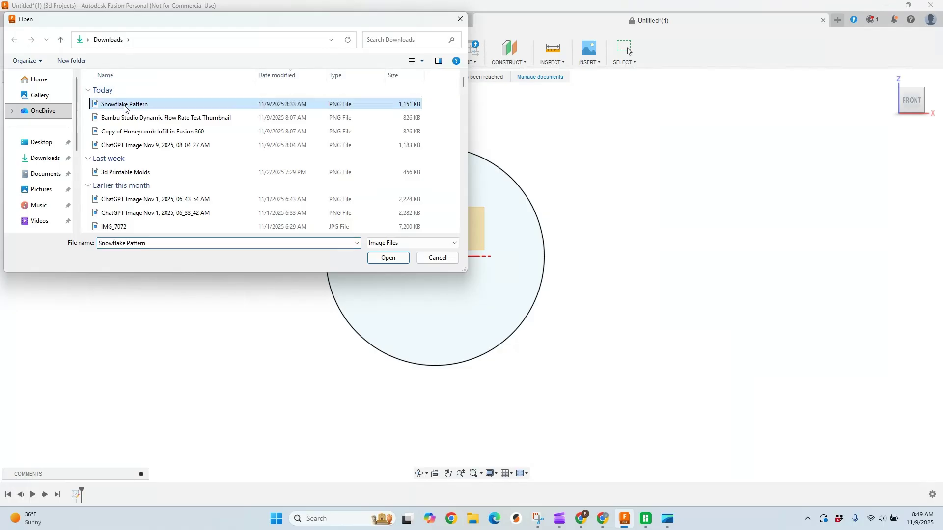
click(399, 258)
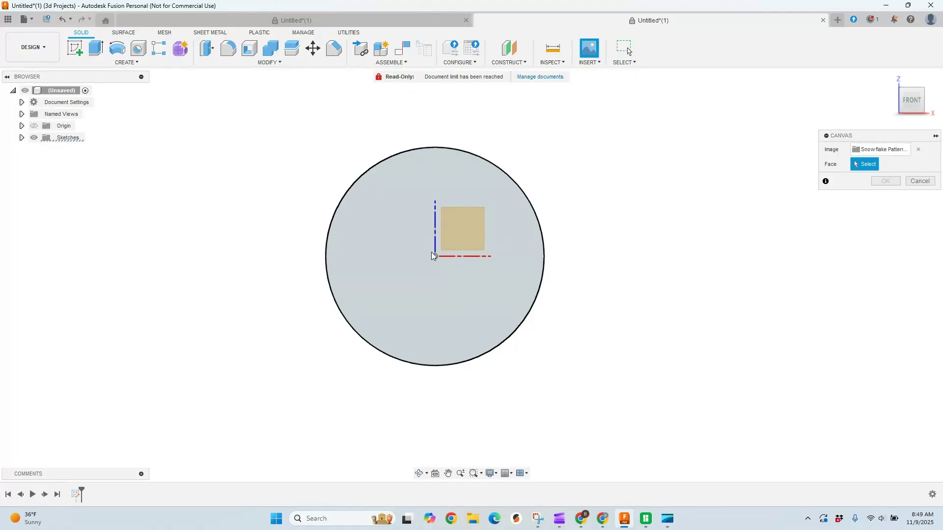
scroll(431, 256, up, 3)
scroll(442, 265, down, 6)
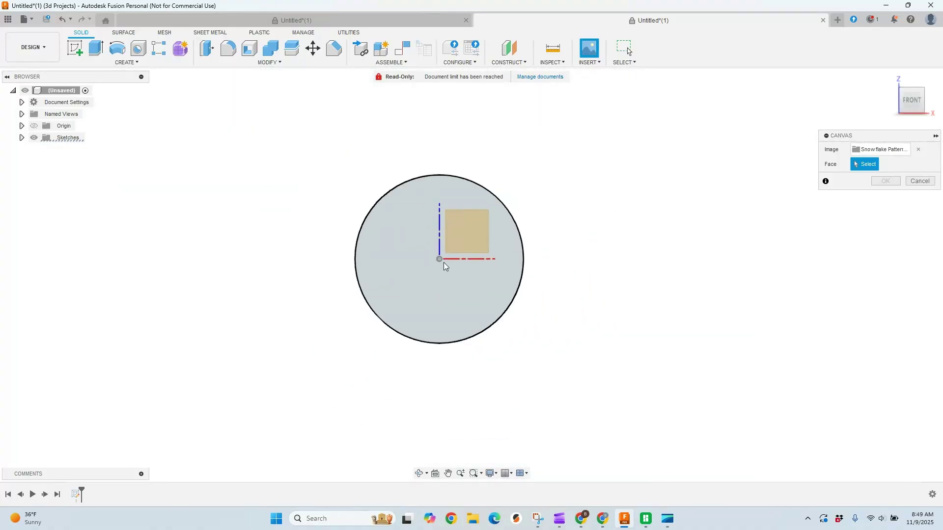
click(477, 228)
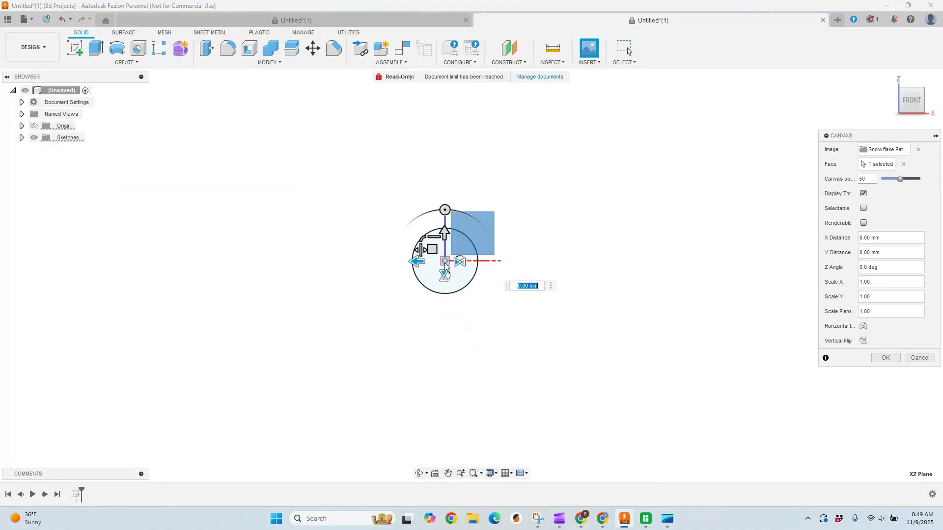
Step: Scale the snowflake canvas uniformly to about 7.733 so its arms fill the circle, and accept the canvas
scroll(445, 265, up, 3)
scroll(441, 267, up, 1)
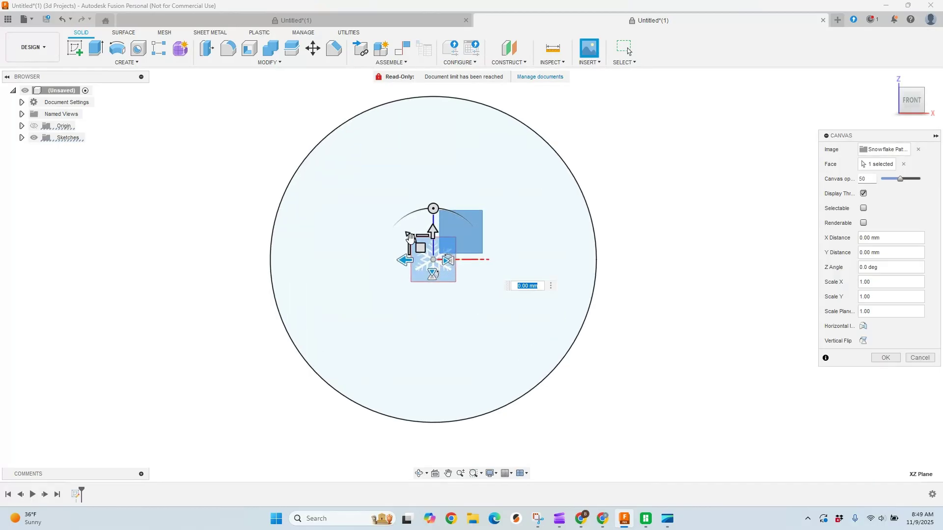
drag(408, 236, 270, 97)
scroll(501, 397, down, 1)
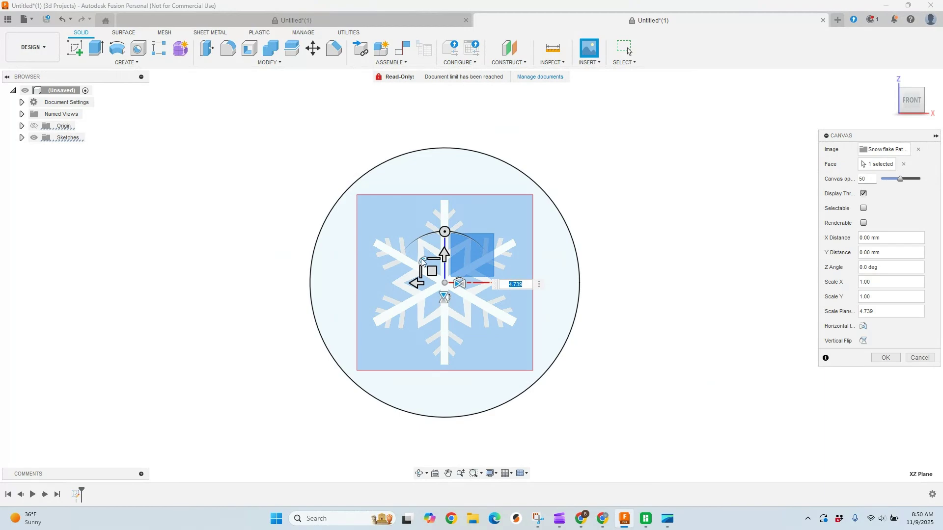
drag(426, 268, 411, 249)
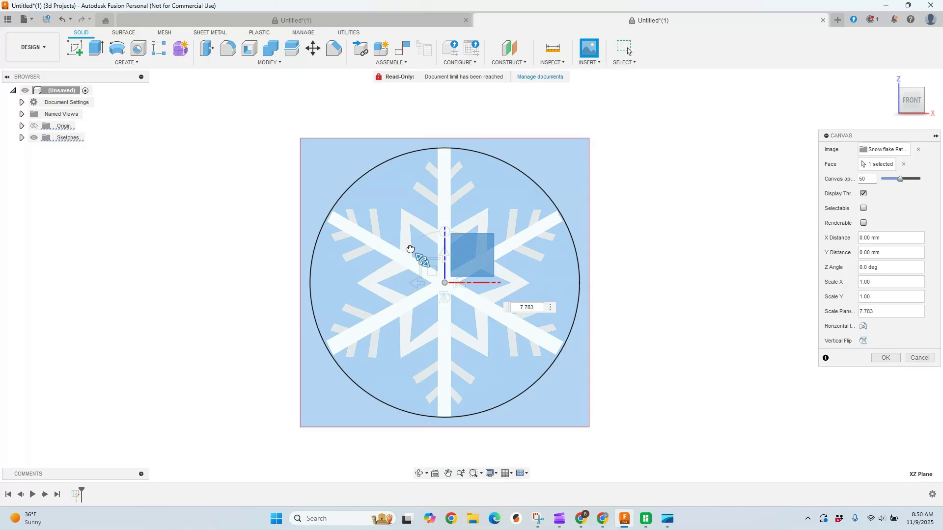
drag(410, 249, 412, 248)
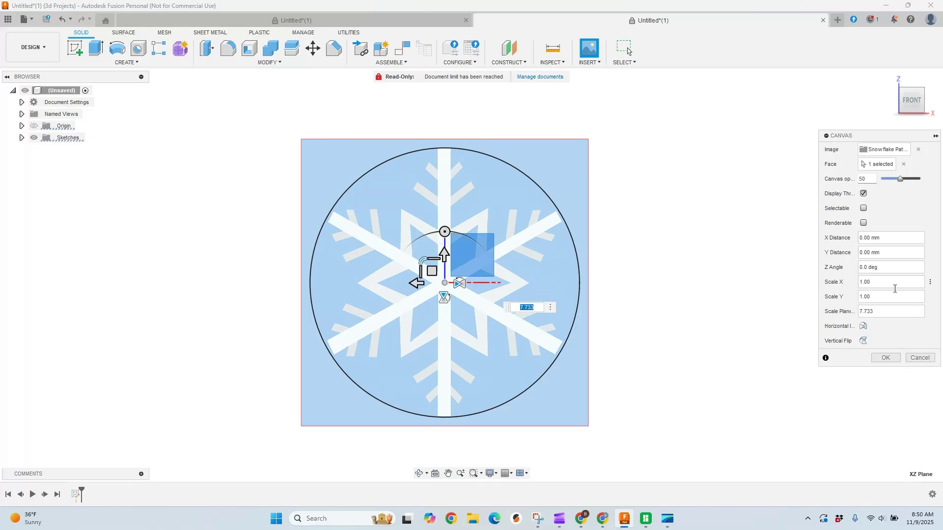
click(897, 359)
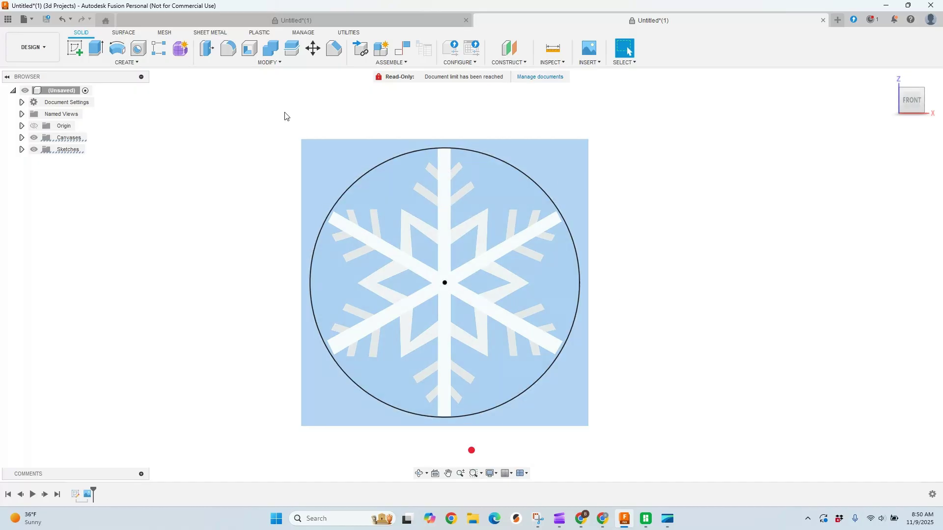
Step: Start a new sketch on the XZ plane over the canvas and hide the circle sketch
click(74, 48)
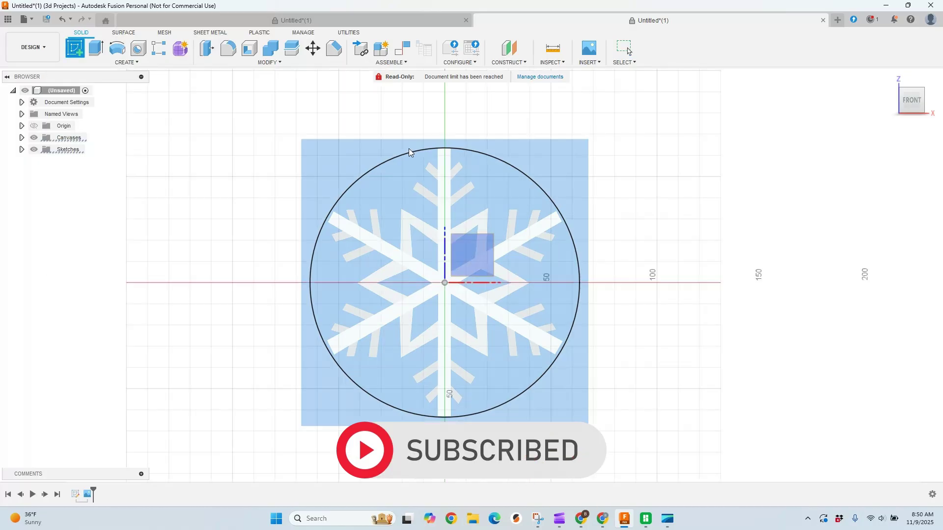
scroll(307, 172, down, 8)
middle_drag(316, 143, 427, 290)
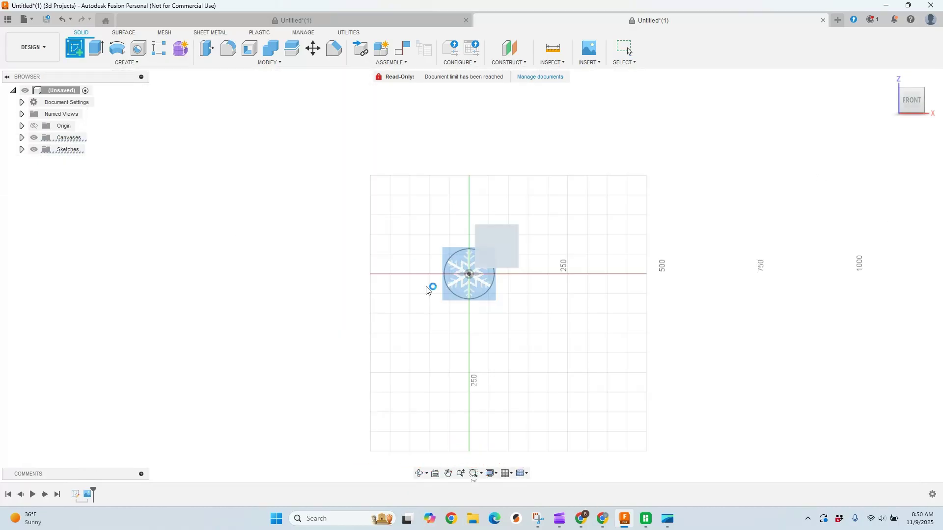
click(426, 289)
scroll(450, 265, up, 10)
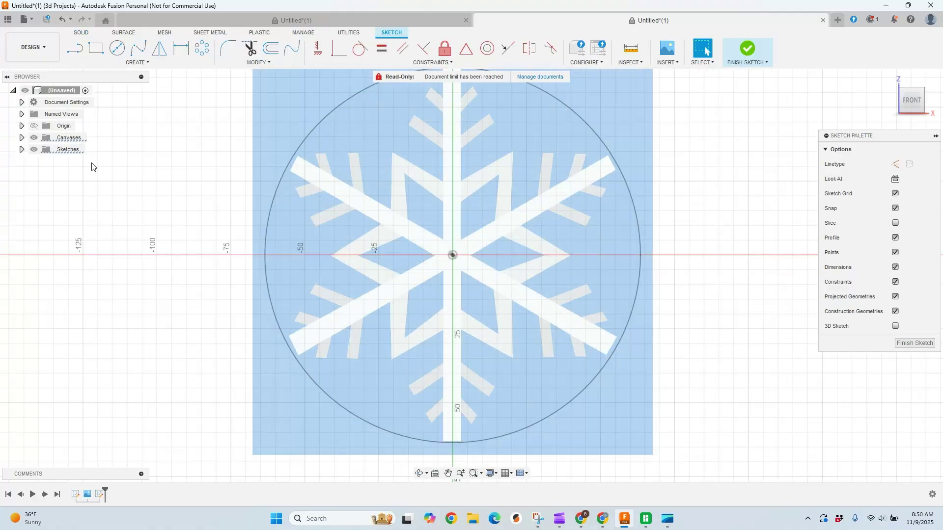
click(21, 149)
click(43, 163)
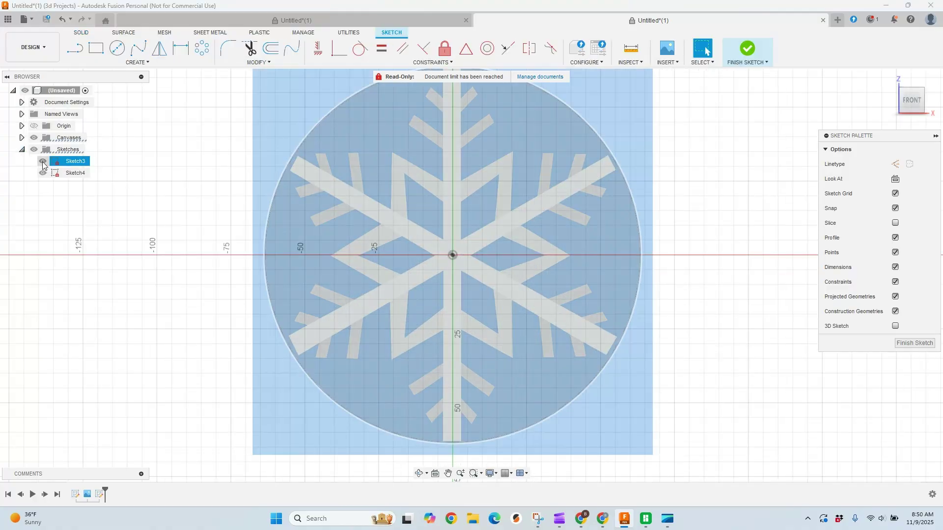
click(43, 162)
scroll(384, 314, down, 3)
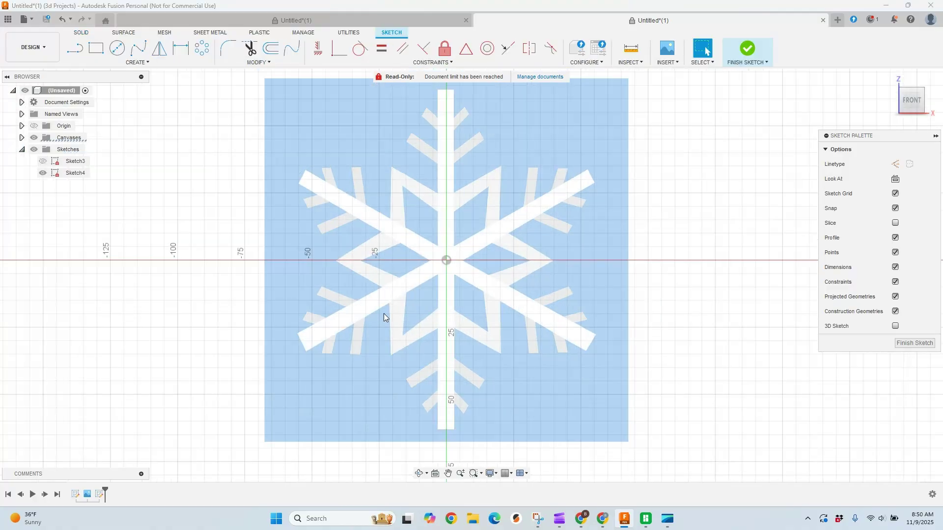
scroll(379, 264, up, 3)
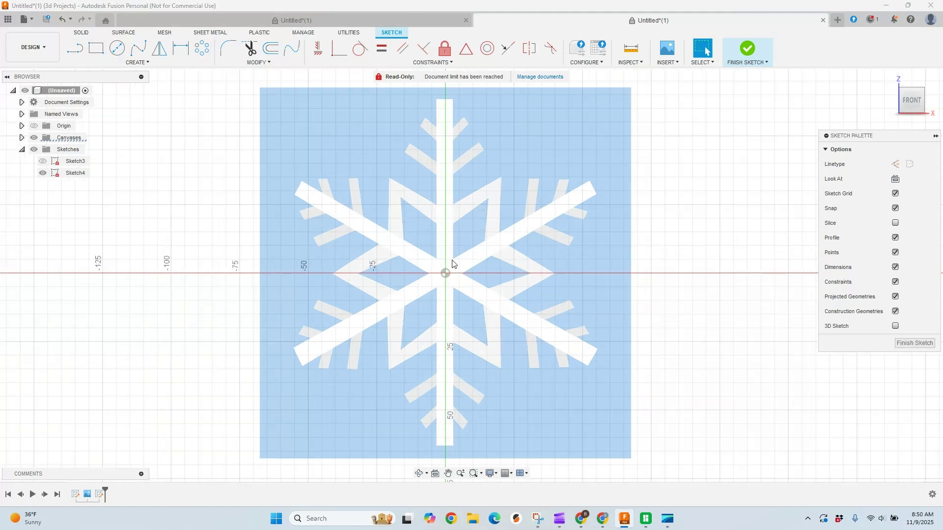
Step: Draw a vertical line from the origin up through the snowflake's top arm and past the canvas's upper edge
click(75, 48)
scroll(457, 238, up, 3)
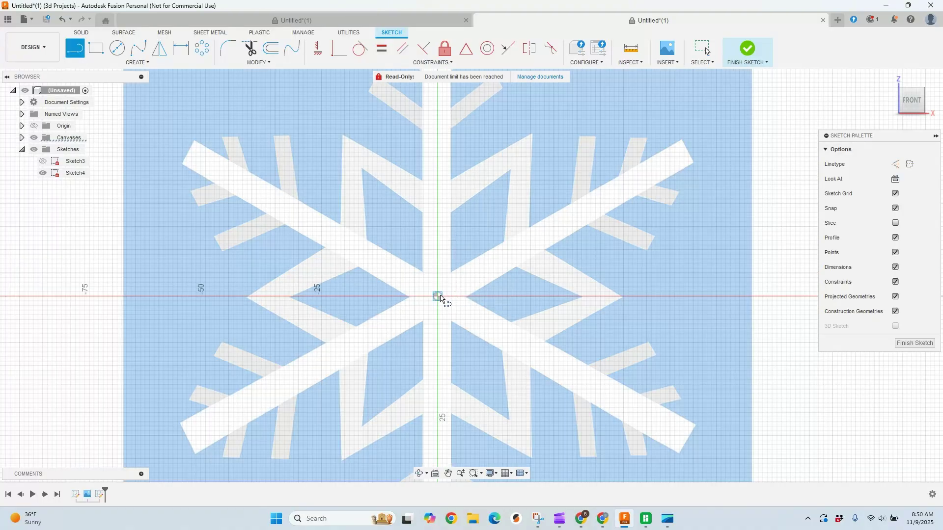
click(438, 298)
scroll(439, 298, down, 4)
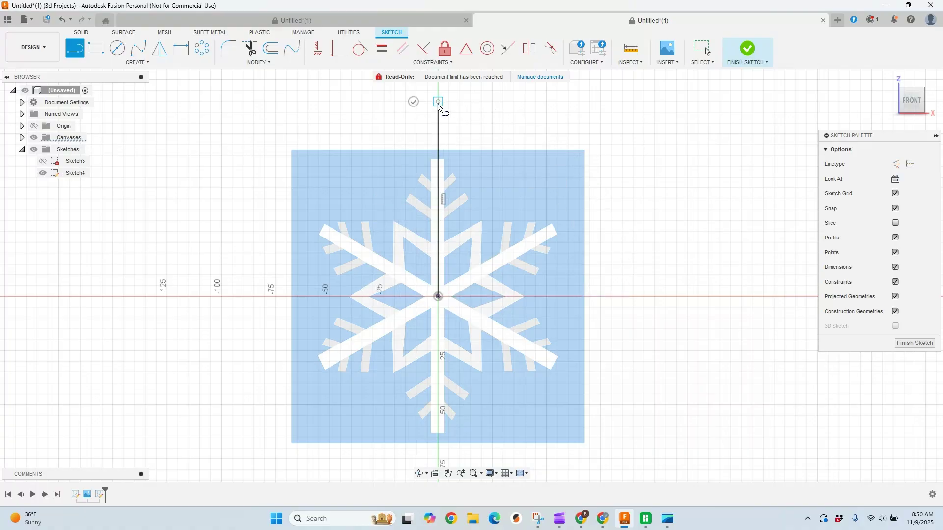
click(438, 101)
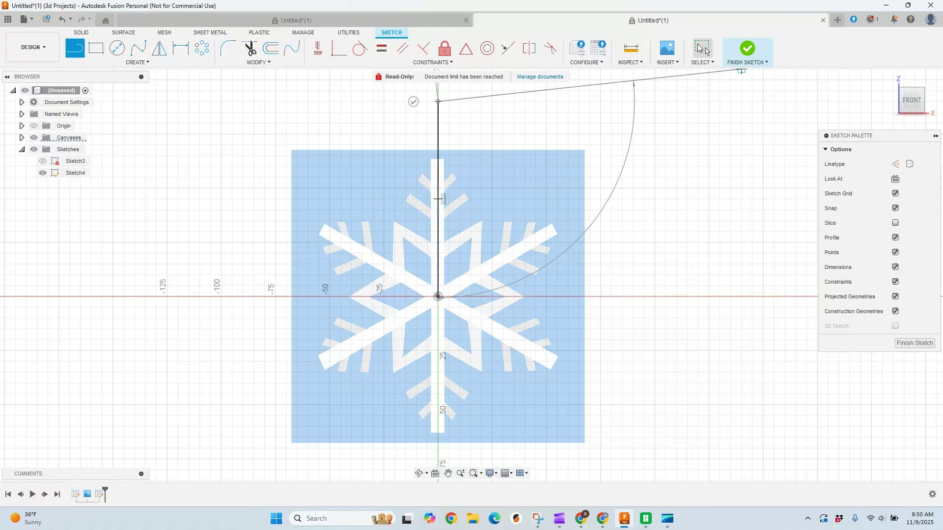
key(Escape)
Step: Draw a second vertical line about 64 mm long from the origin to the tip of the snowflake's top arm
click(75, 51)
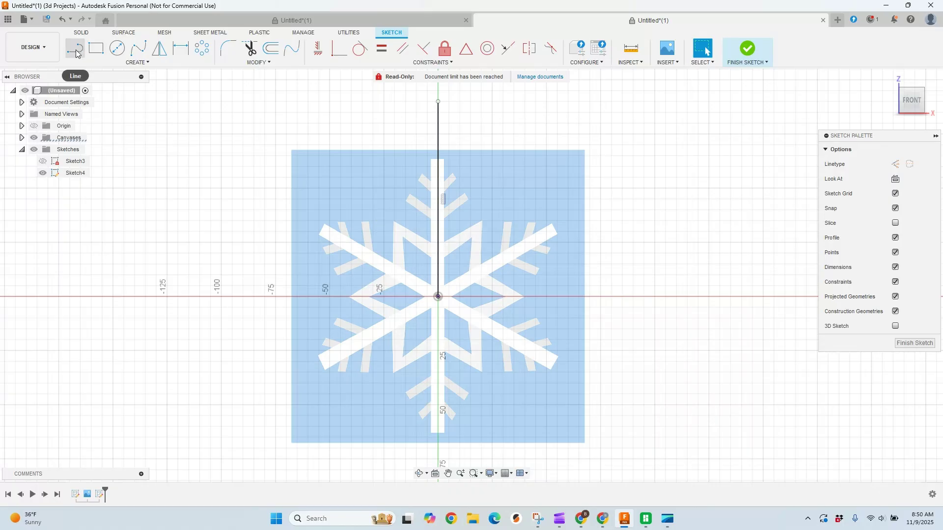
scroll(439, 298, up, 4)
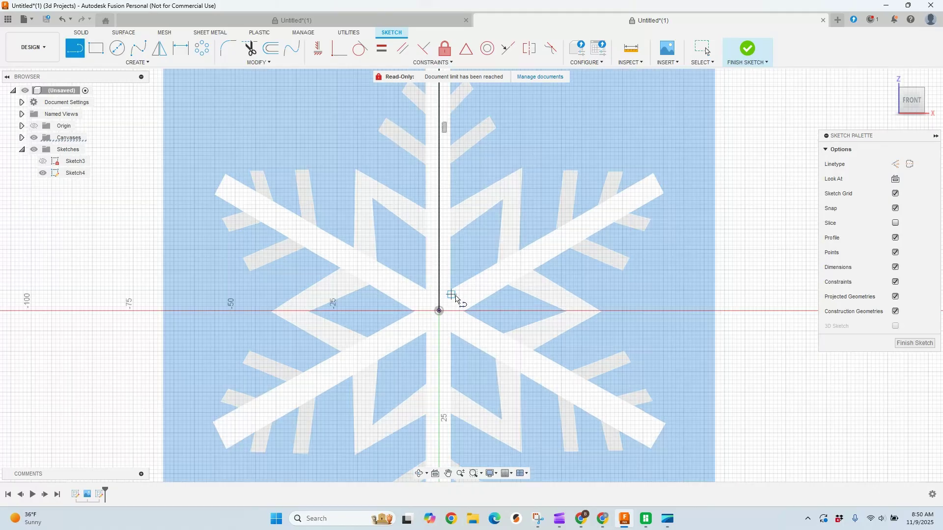
scroll(439, 311, down, 4)
click(439, 311)
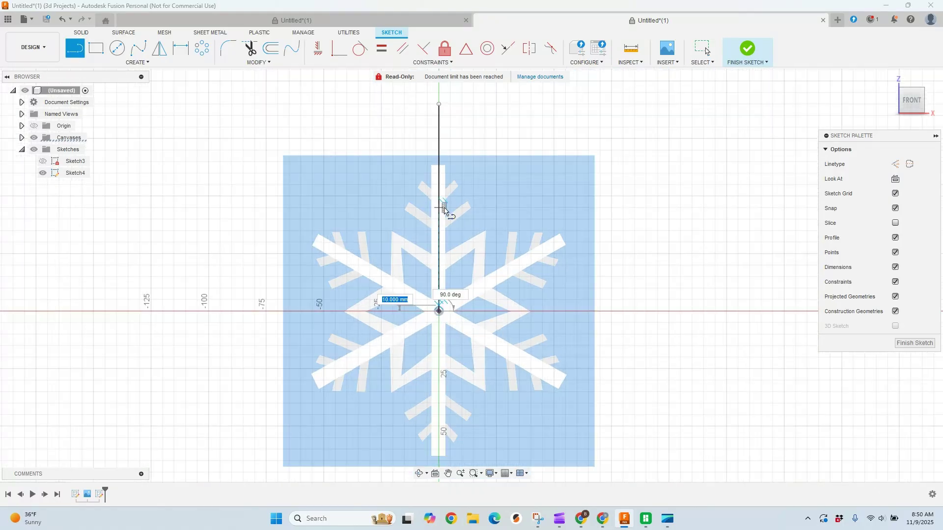
scroll(442, 194, up, 5)
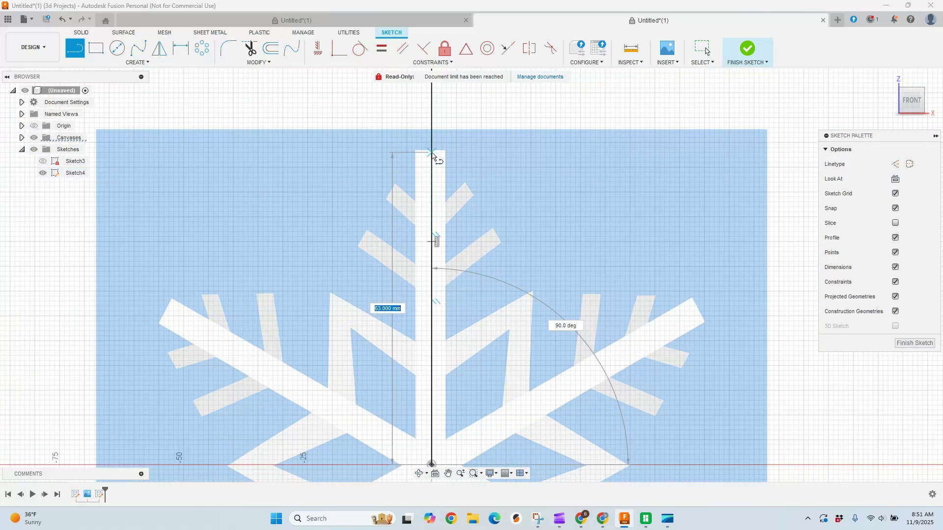
scroll(433, 159, up, 4)
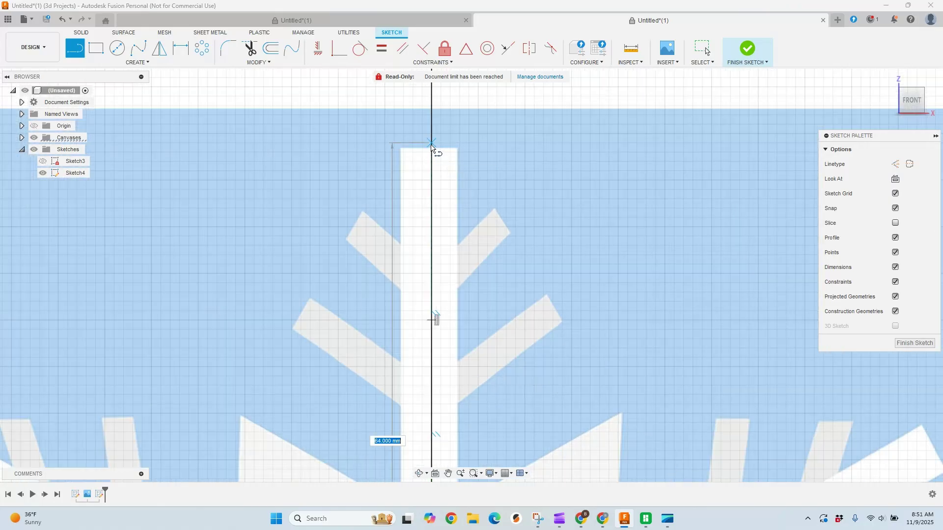
scroll(432, 150, up, 4)
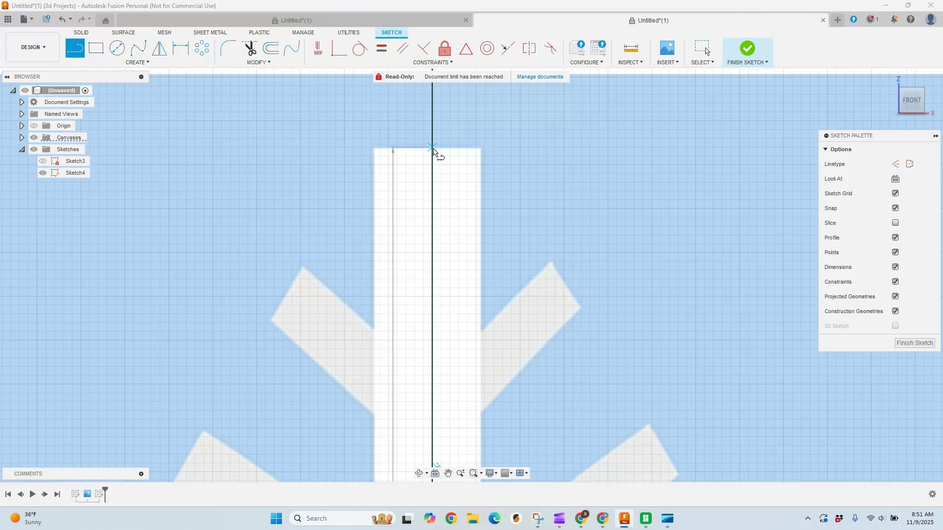
click(432, 150)
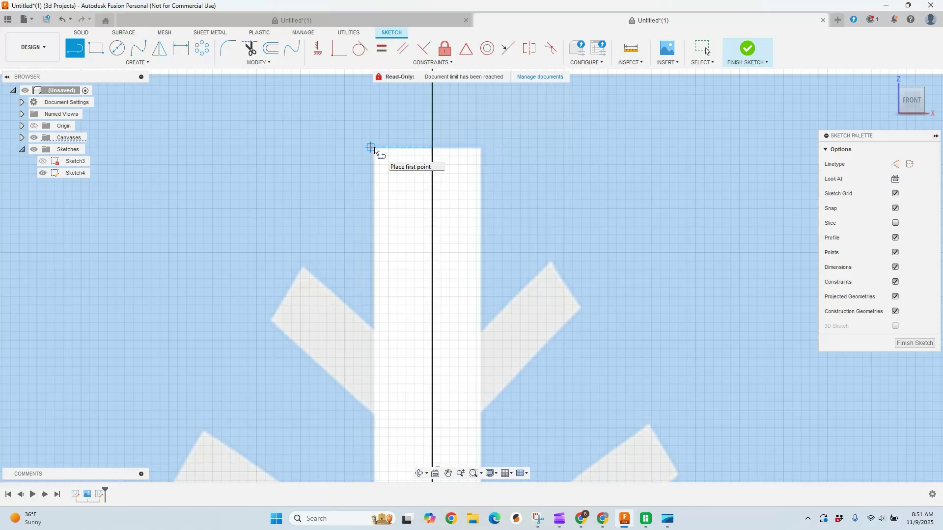
Step: Trace the top arm's left half: a horizontal tip edge about 3.5 mm long to the centre line and a side edge about 10 mm down
click(371, 147)
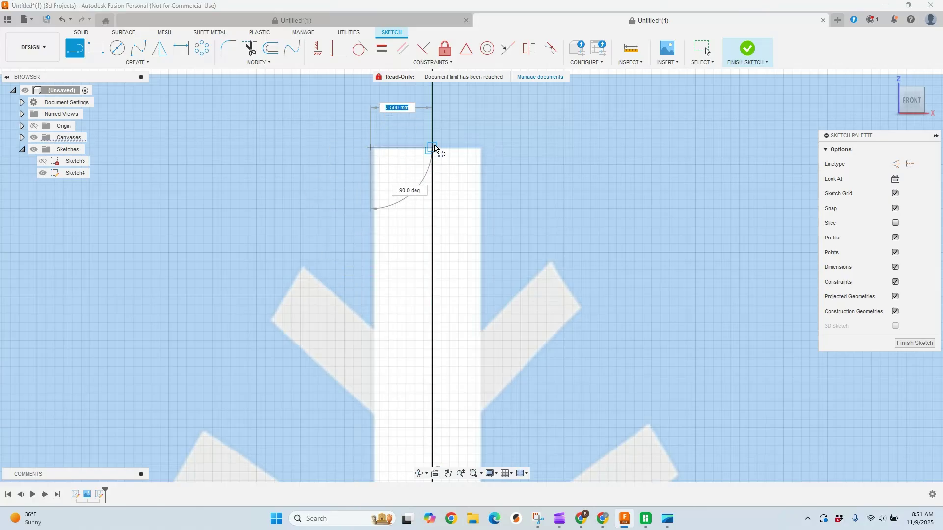
double_click(432, 148)
click(372, 149)
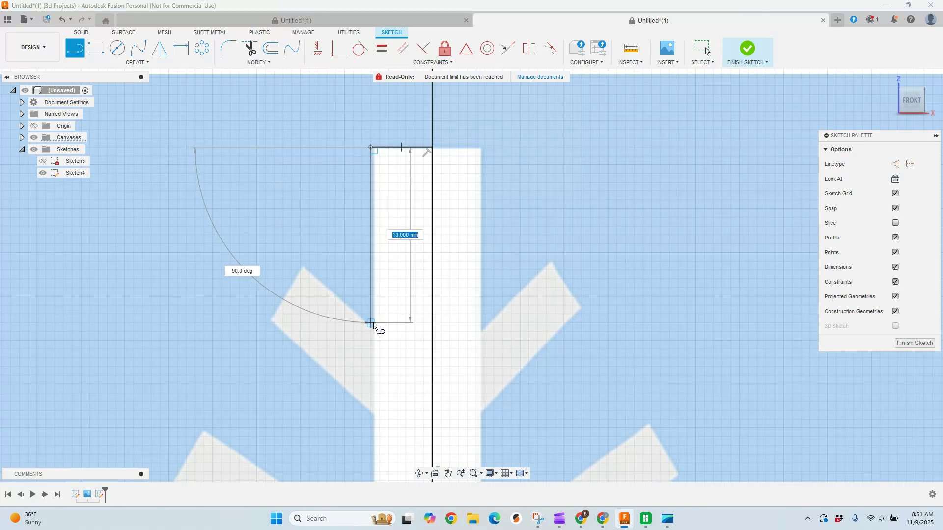
click(372, 324)
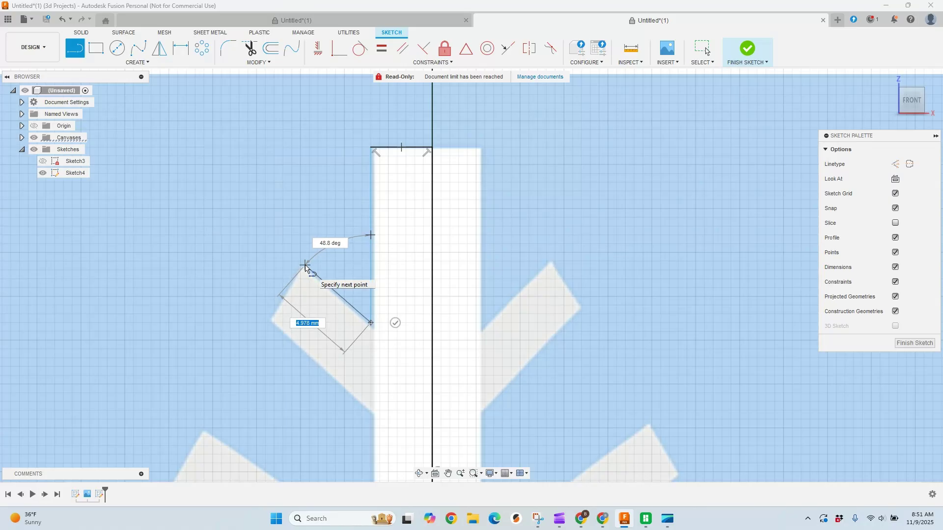
Step: Trace the arm's upper-left branch with an upper edge about 5 mm long, an end edge and a parallel lower edge about 7.7 mm long
click(306, 269)
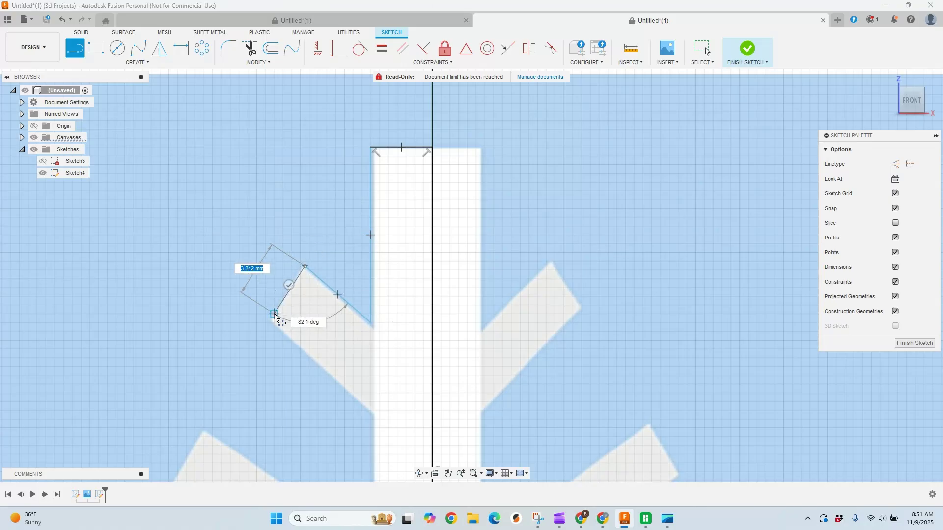
click(268, 323)
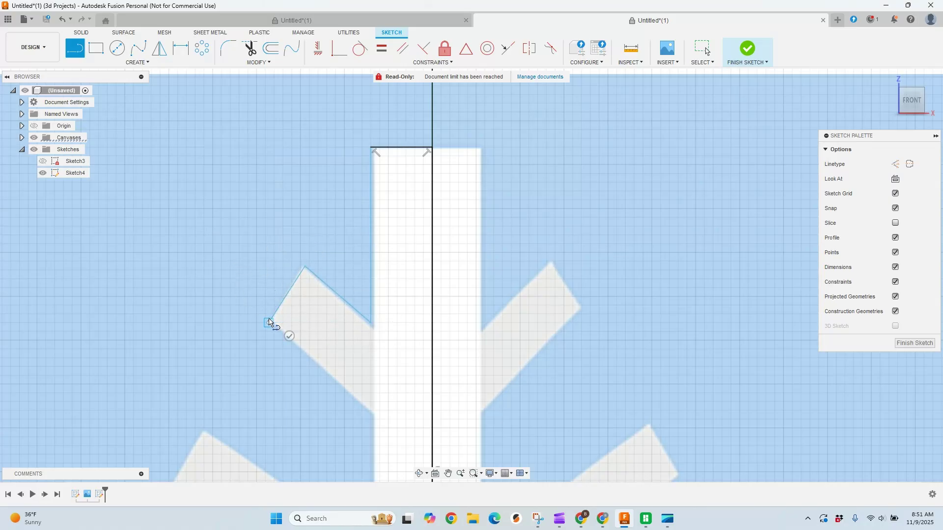
scroll(269, 323, down, 3)
scroll(266, 347, up, 1)
scroll(265, 351, up, 2)
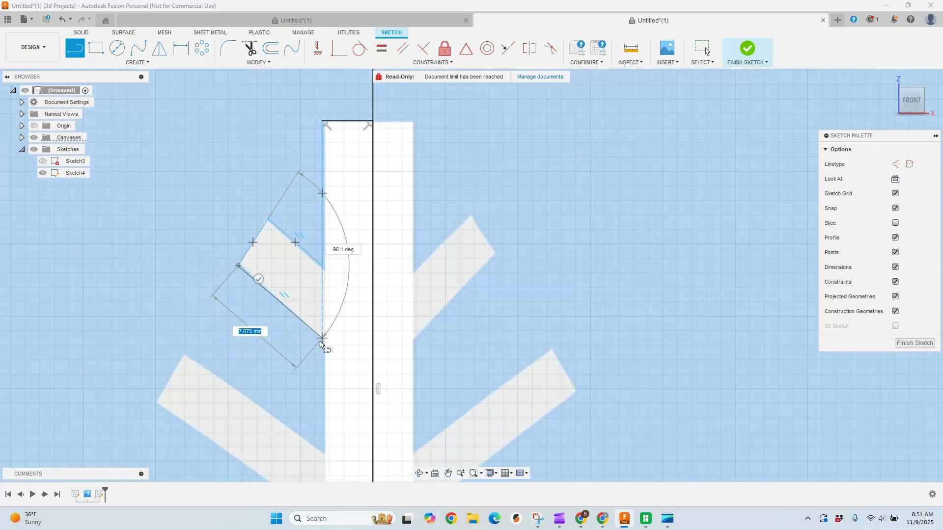
click(320, 342)
Step: Continue the arm's side edge down to the lower-left branch and trace that branch's outline, with an end edge about 4 mm long
scroll(322, 344, down, 3)
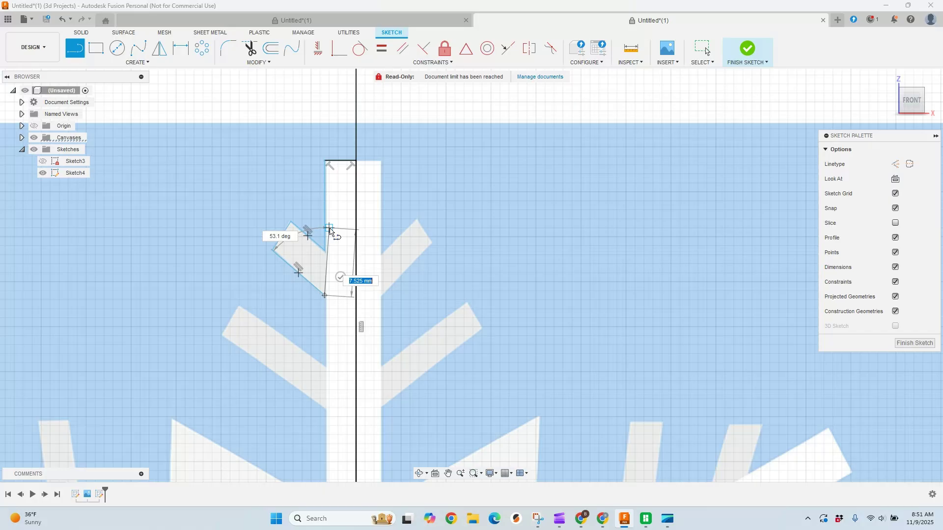
scroll(326, 309, up, 4)
click(323, 342)
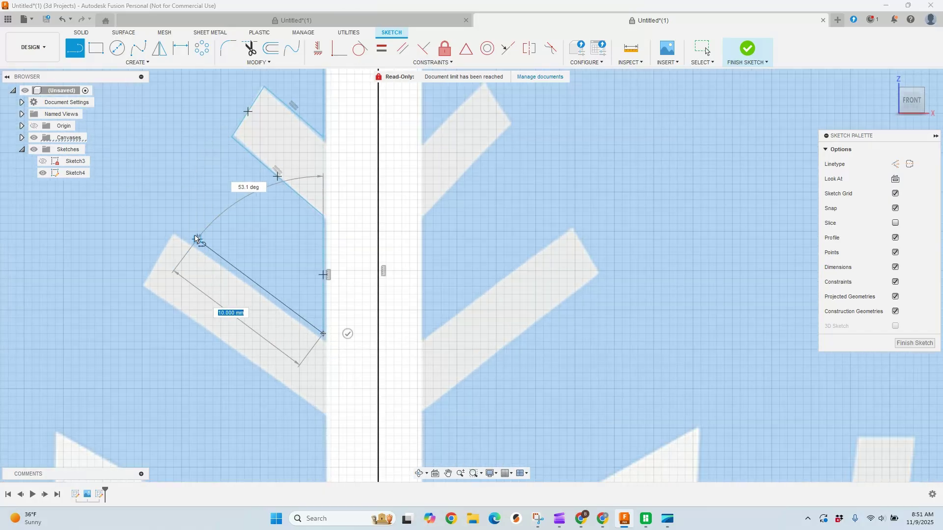
click(173, 232)
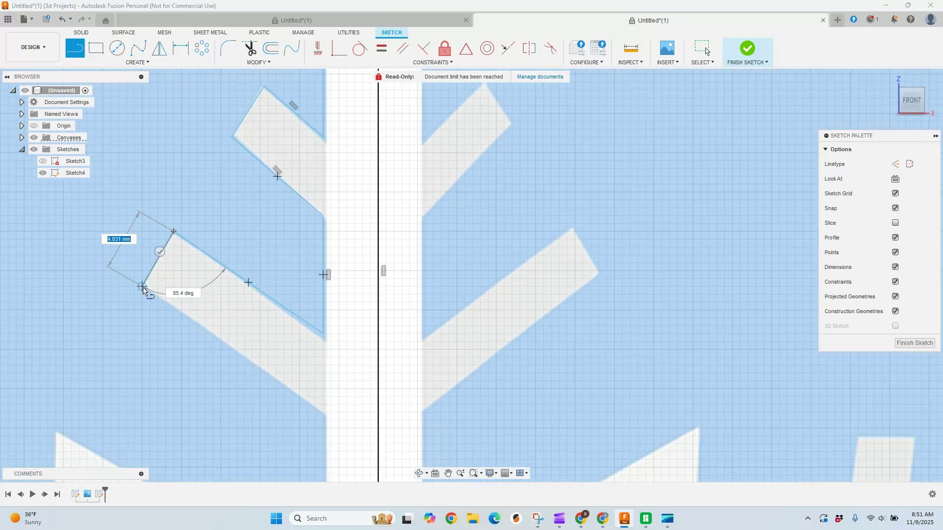
scroll(343, 364, down, 4)
scroll(342, 363, up, 3)
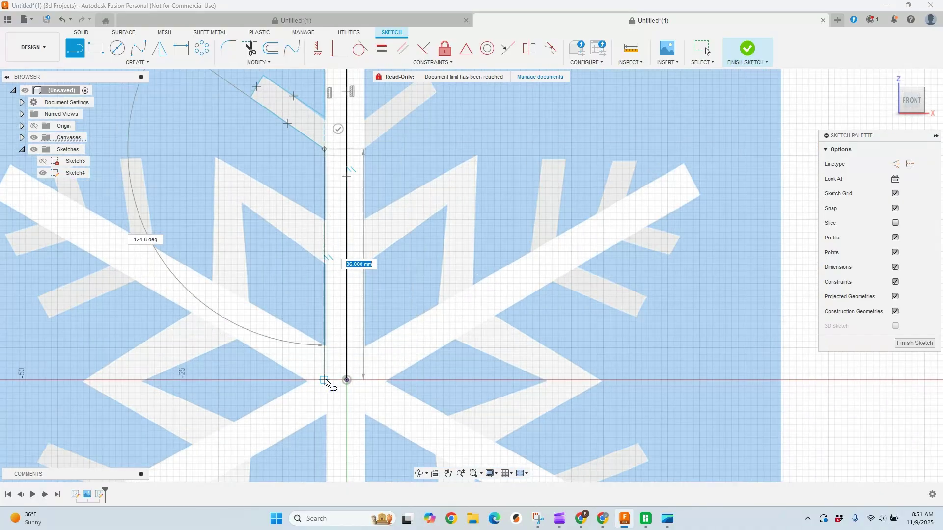
Step: Draw the arm's left side about 36 mm down to the horizontal axis and close the half outline at the origin
click(338, 369)
scroll(351, 378, up, 3)
click(353, 376)
scroll(353, 375, down, 3)
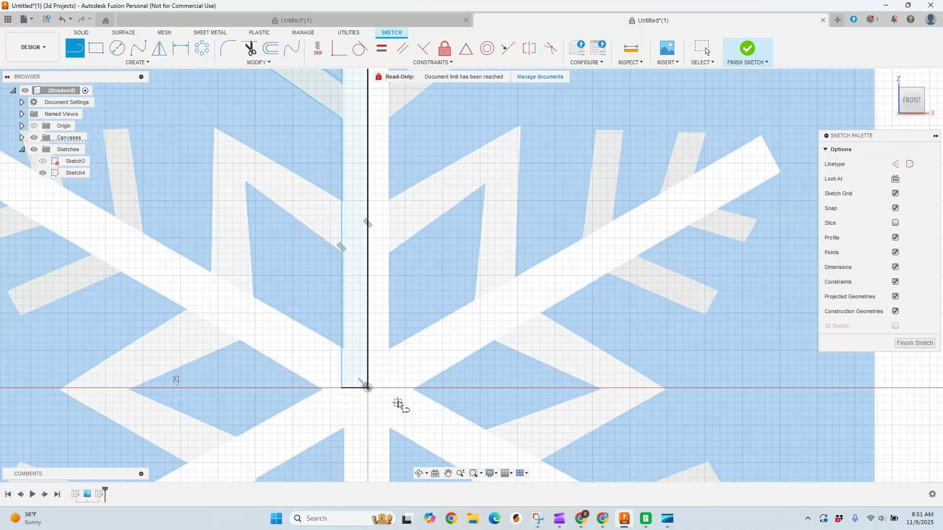
key(Escape)
scroll(418, 246, down, 2)
key(Escape)
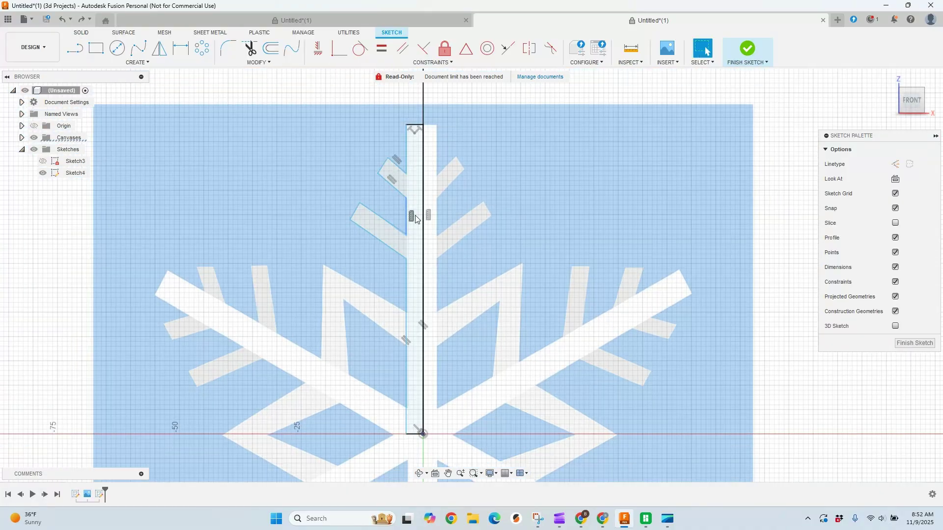
Step: Mirror all lines of the traced half arm across the long vertical centre line
key(d)
click(159, 48)
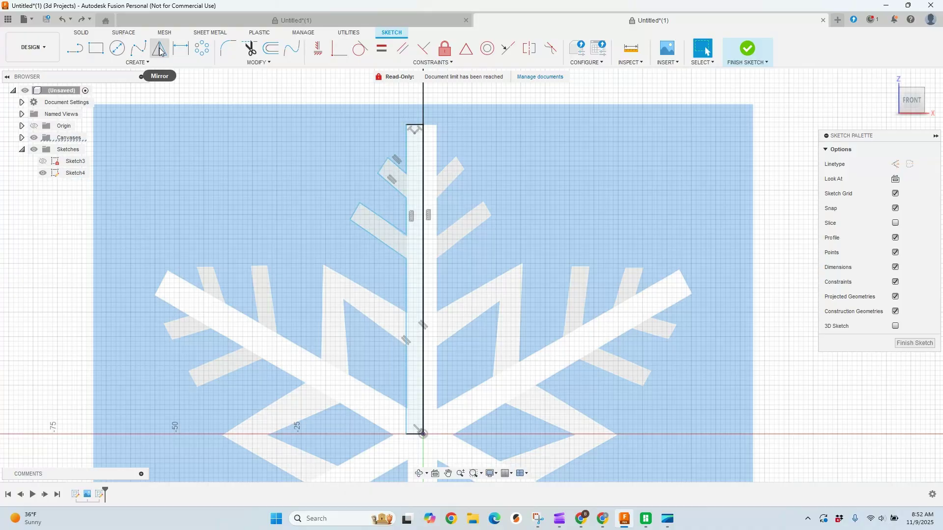
click(415, 124)
click(406, 143)
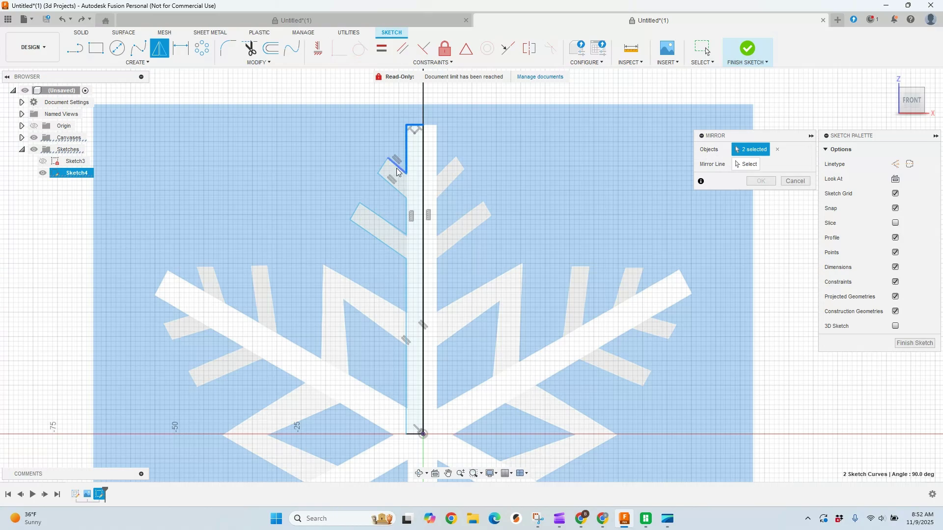
click(396, 167)
click(383, 166)
click(392, 186)
click(406, 208)
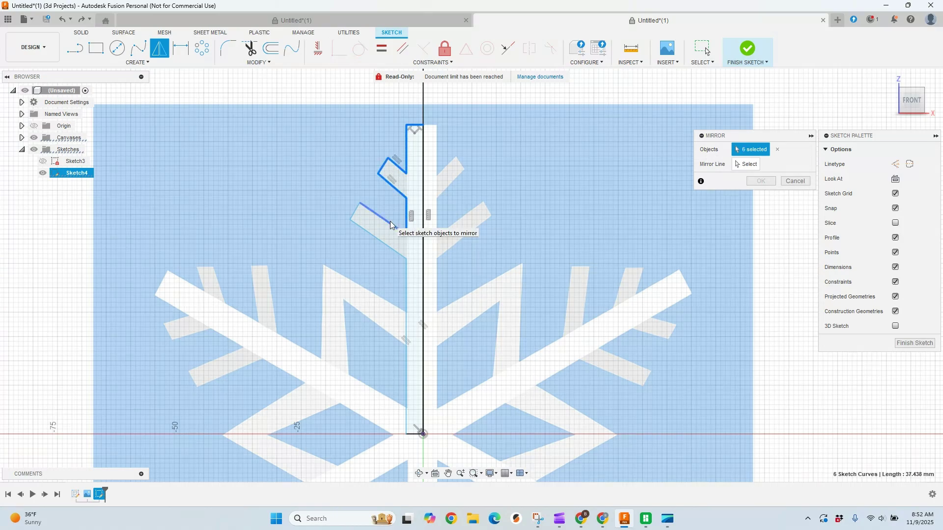
click(391, 225)
click(374, 236)
click(406, 344)
click(415, 434)
scroll(415, 442, up, 3)
click(422, 416)
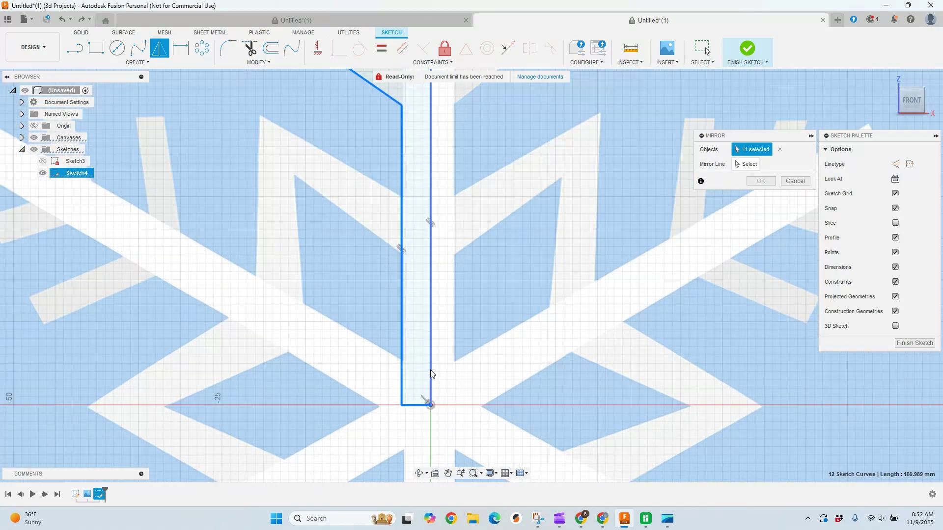
scroll(431, 374, down, 4)
click(438, 253)
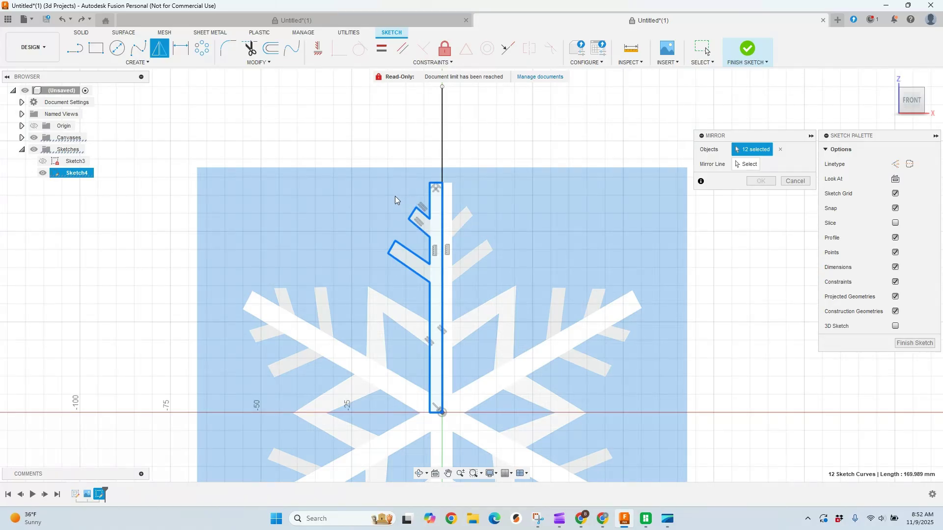
click(742, 164)
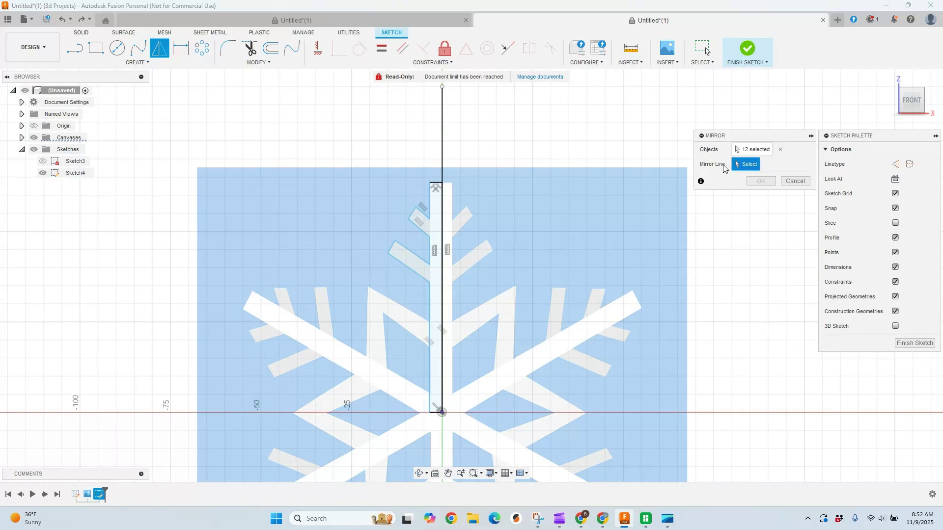
click(443, 123)
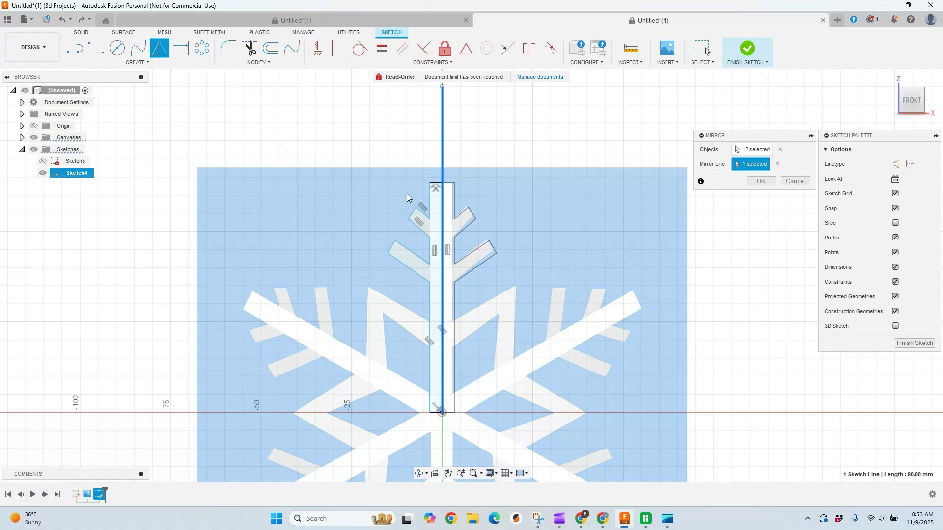
scroll(407, 193, up, 4)
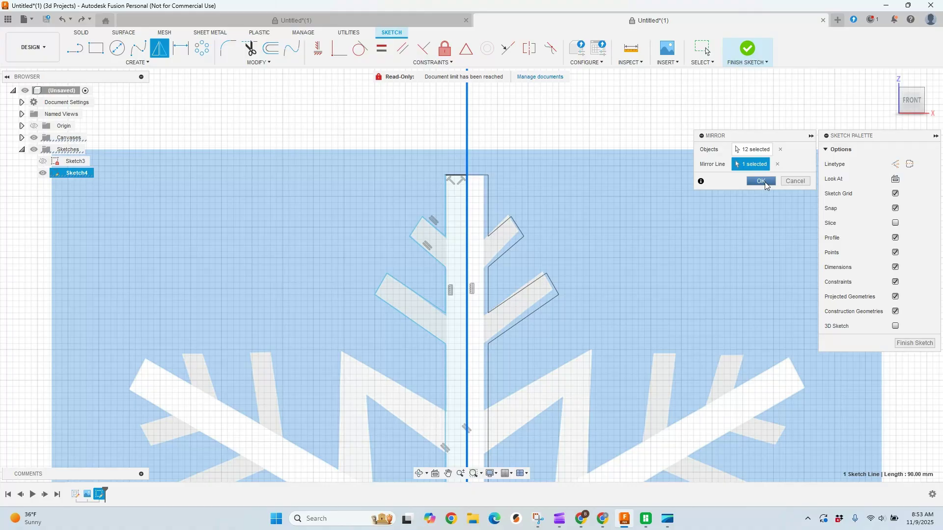
click(761, 181)
scroll(319, 228, down, 4)
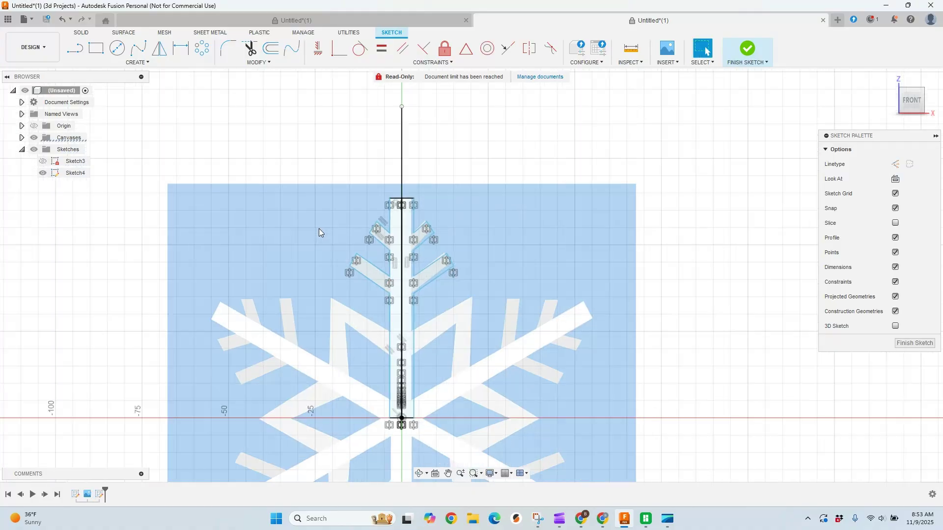
Step: Hide the snowflake canvas so only the arm sketch shows
scroll(402, 289, up, 4)
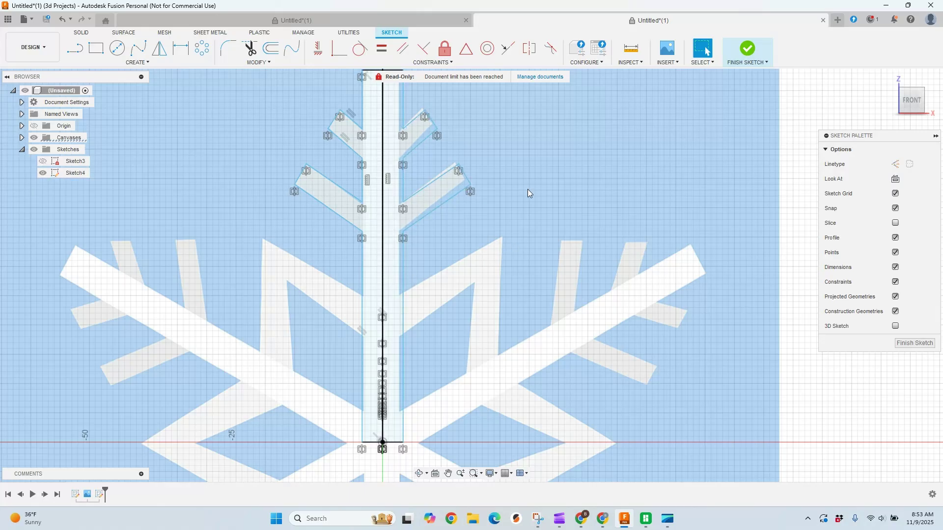
scroll(531, 186, down, 3)
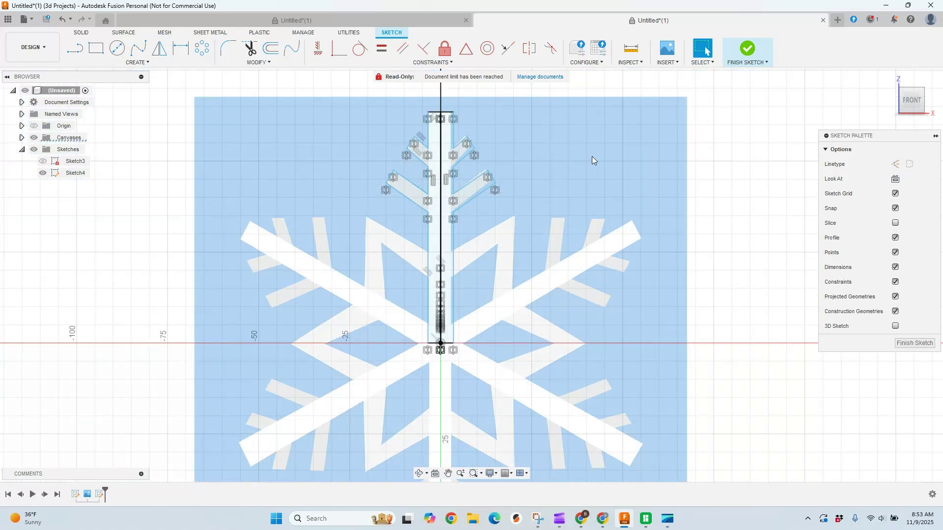
click(34, 138)
scroll(298, 231, down, 3)
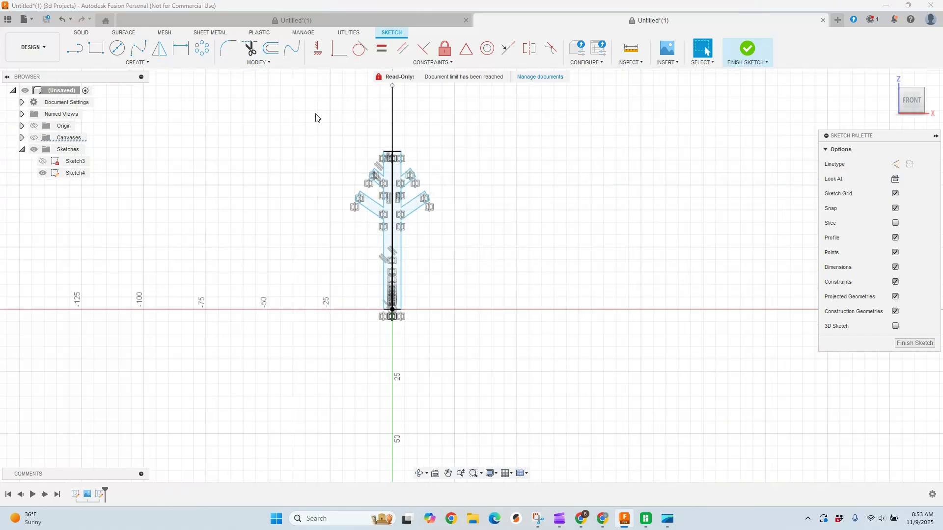
Step: Start a circular sketch pattern with the whole arm outline as its objects, including the side edges of the left half
mouse_move(316, 114)
mouse_down()
mouse_move(479, 373)
mouse_move(480, 404)
mouse_move(479, 395)
mouse_up()
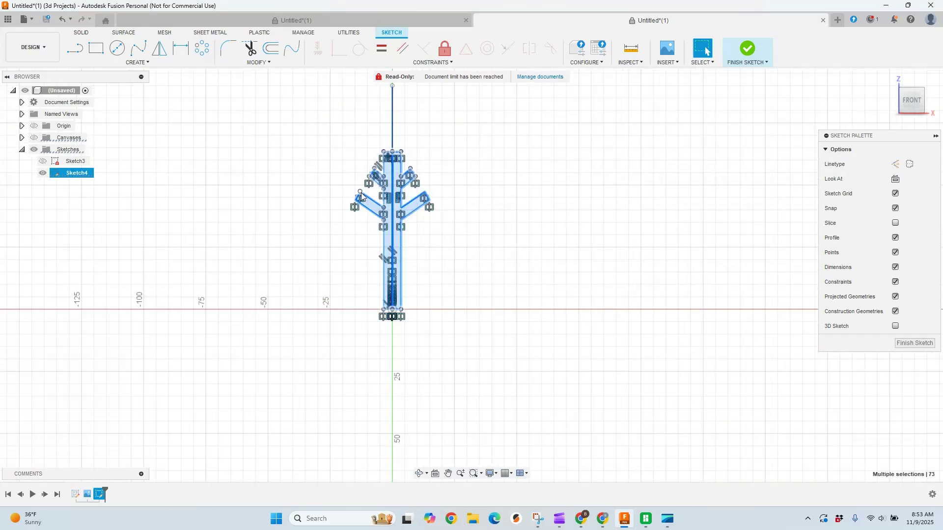
scroll(361, 197, up, 1)
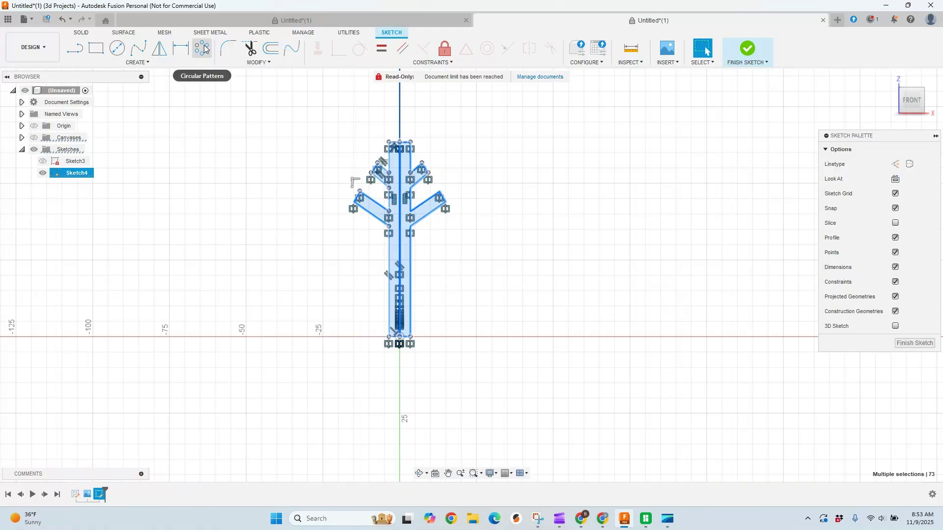
click(138, 63)
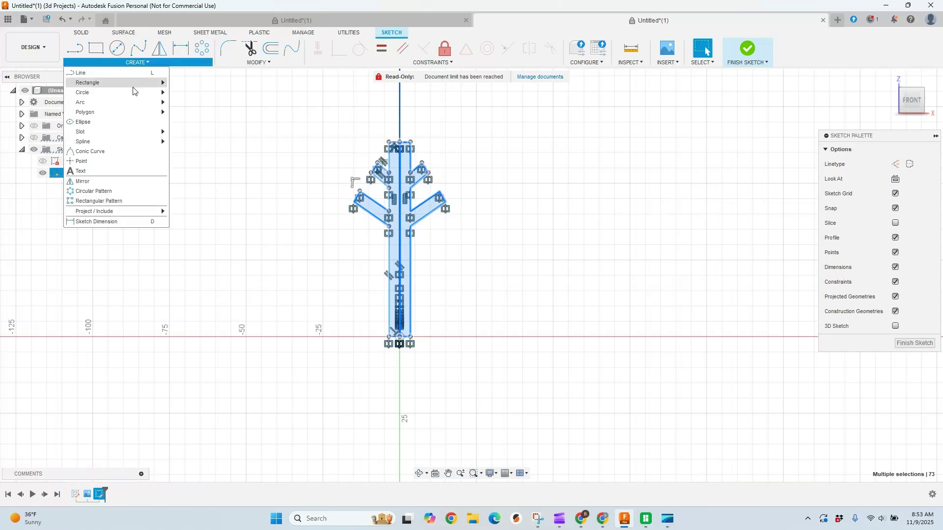
click(106, 193)
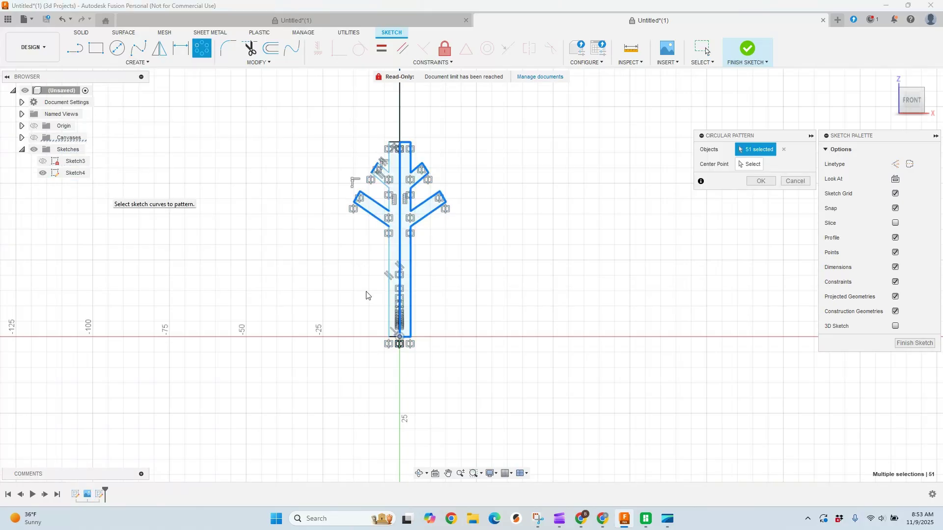
scroll(457, 211, up, 3)
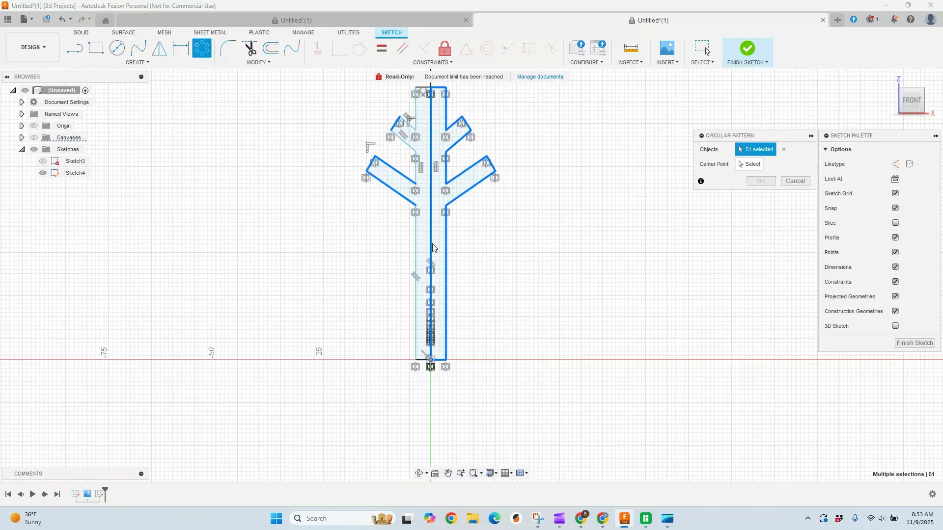
click(417, 242)
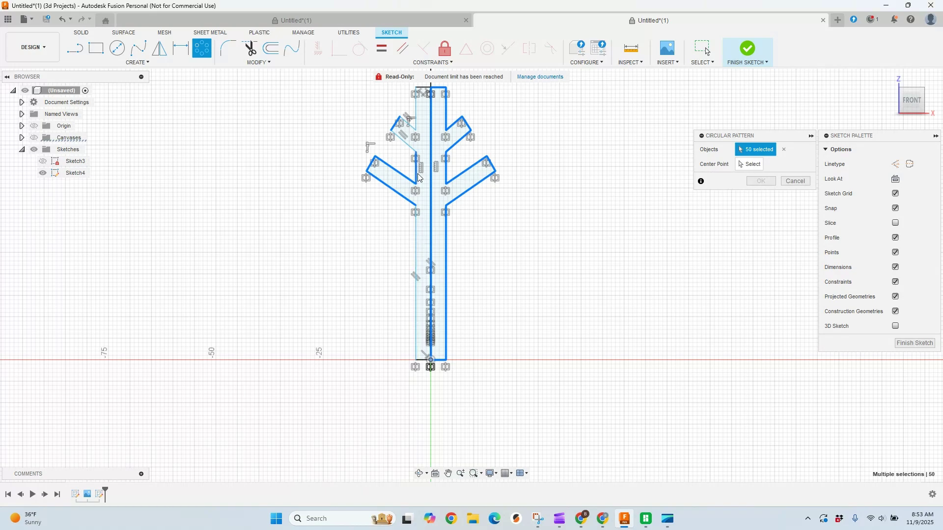
click(417, 240)
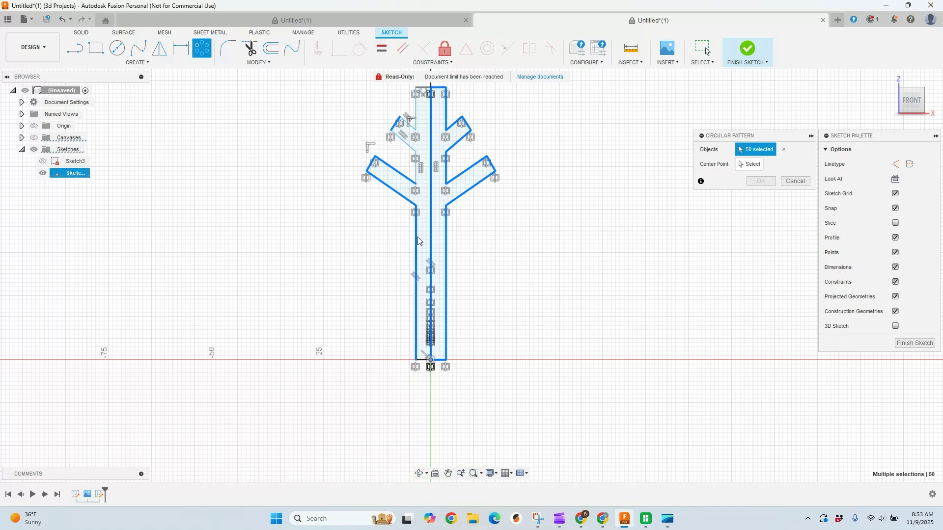
click(412, 148)
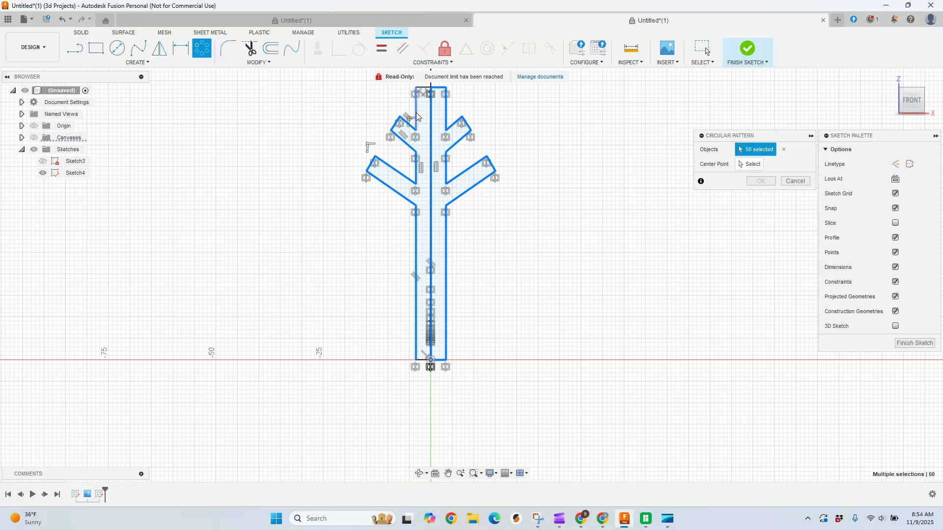
scroll(465, 146, up, 3)
scroll(464, 145, down, 5)
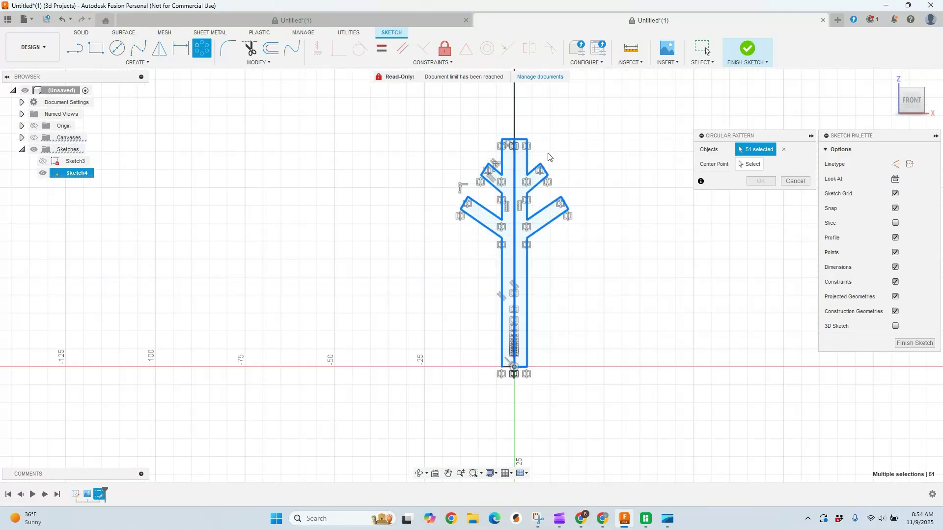
Step: Use the origin as the pattern's center point and show the snowflake canvas again for comparison
click(748, 165)
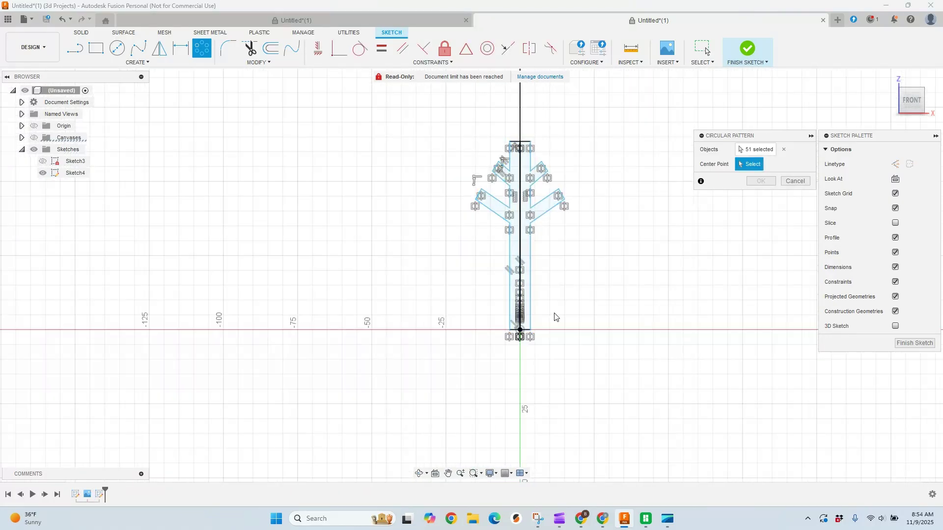
click(520, 330)
scroll(562, 216, down, 3)
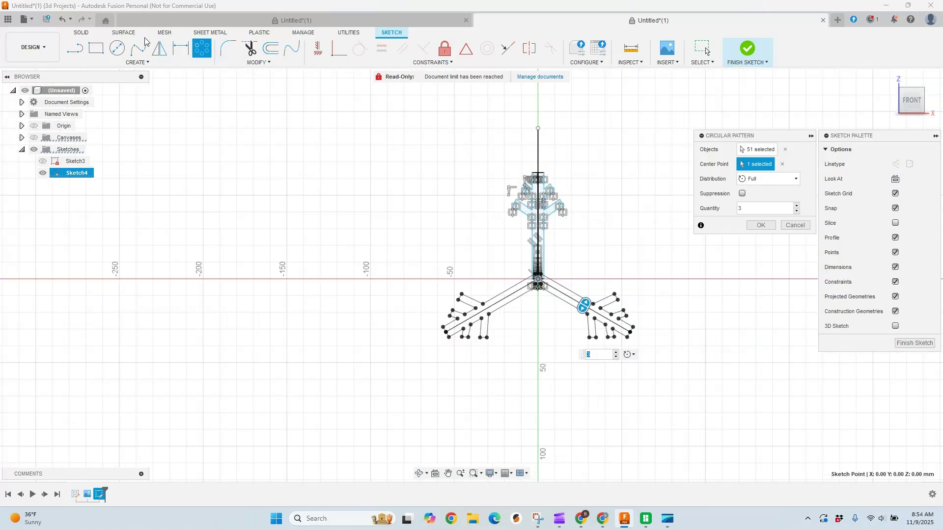
click(33, 138)
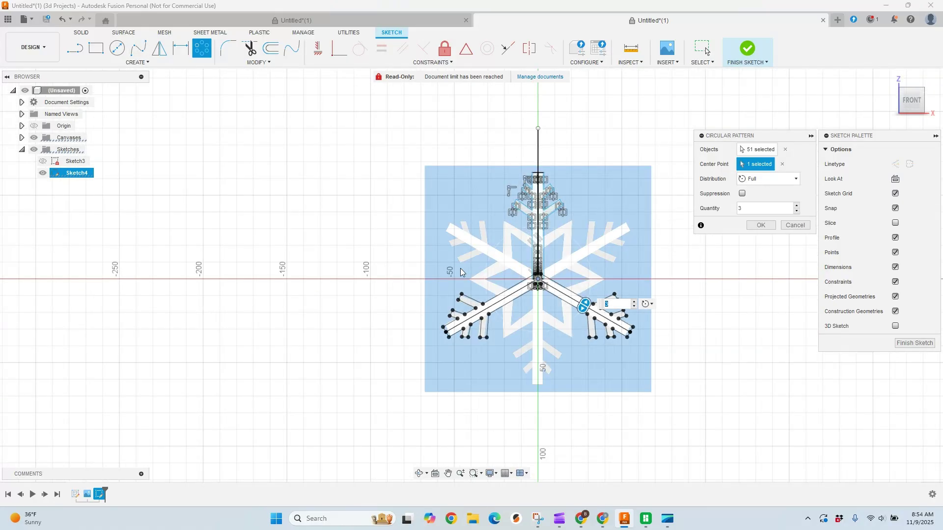
scroll(554, 334, up, 3)
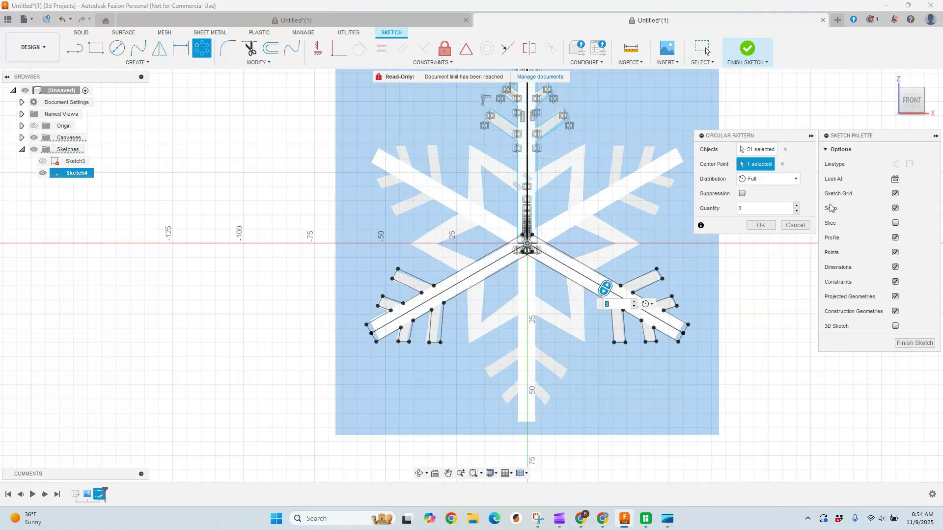
Step: Set the arm pattern's quantity to 6 with full distribution and create it
click(797, 207)
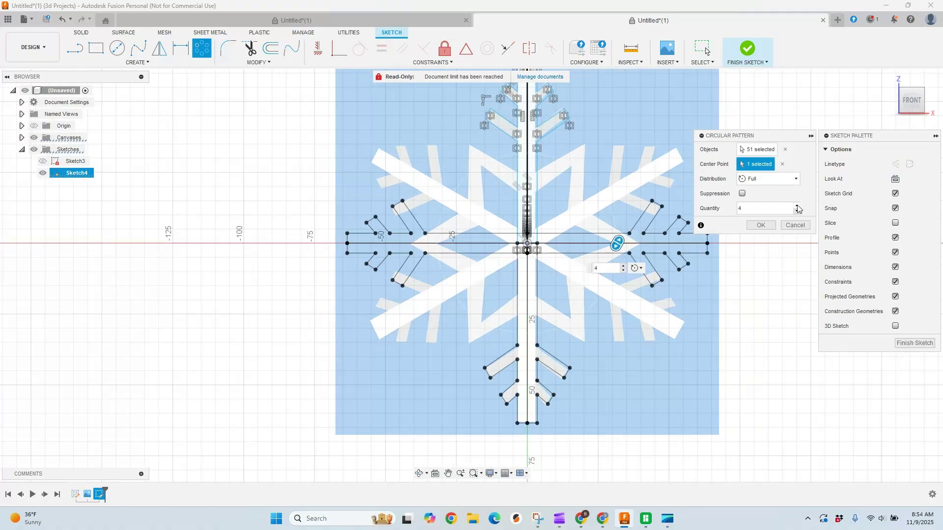
click(797, 207)
click(797, 207)
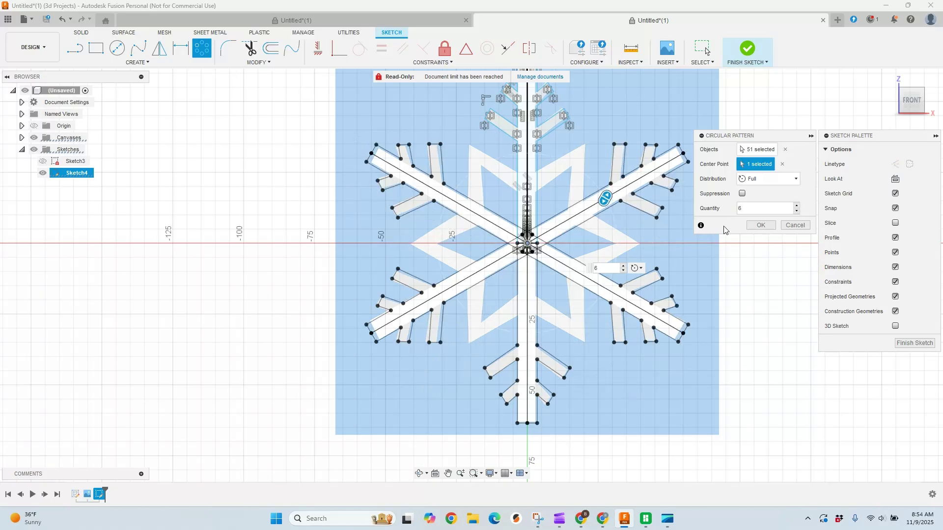
click(769, 228)
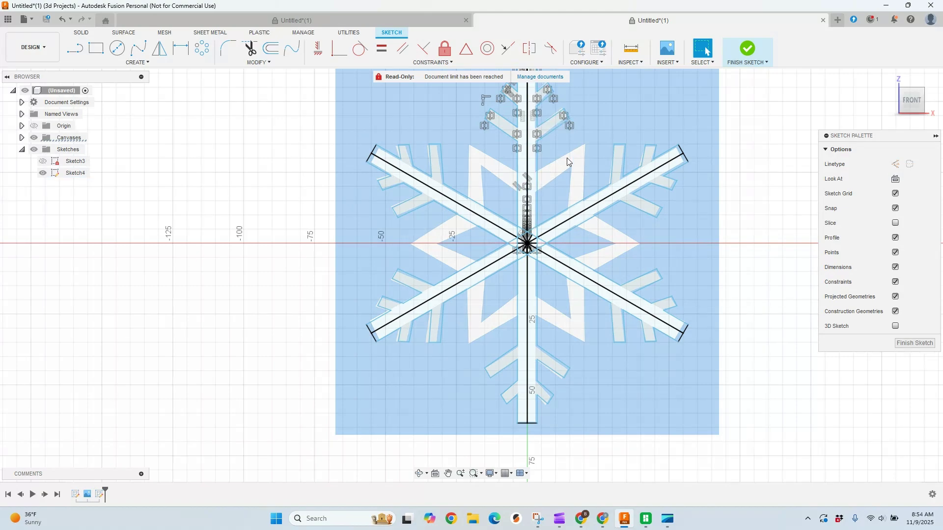
Step: Trace the upper-right star point's outer edge from the vertical arm to the diagonal arm with two lines about 19.5 mm and 19.7 mm long
scroll(569, 169, up, 5)
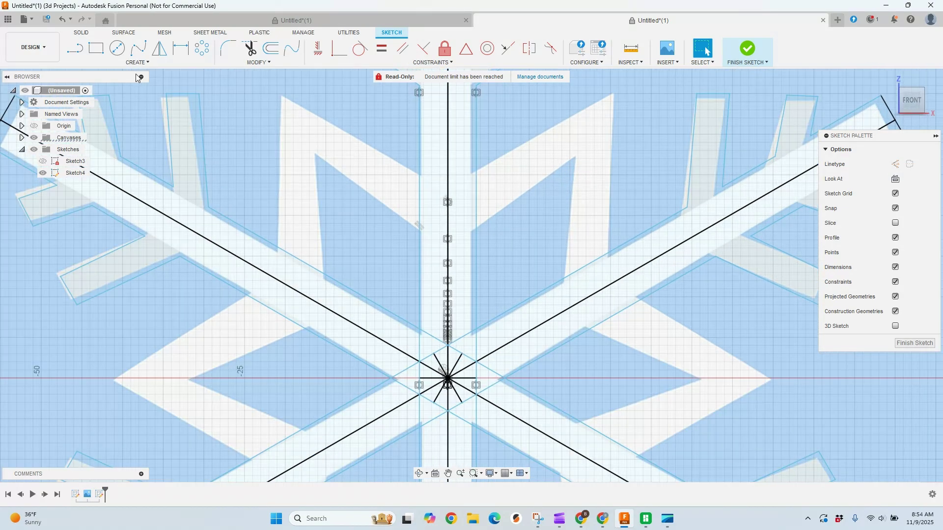
key(l)
scroll(443, 155, up, 3)
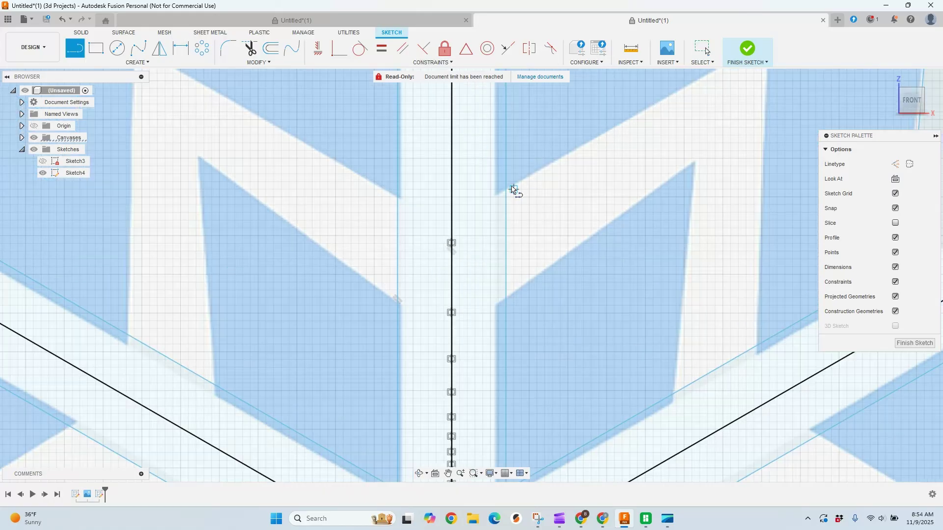
click(505, 190)
scroll(656, 122, down, 3)
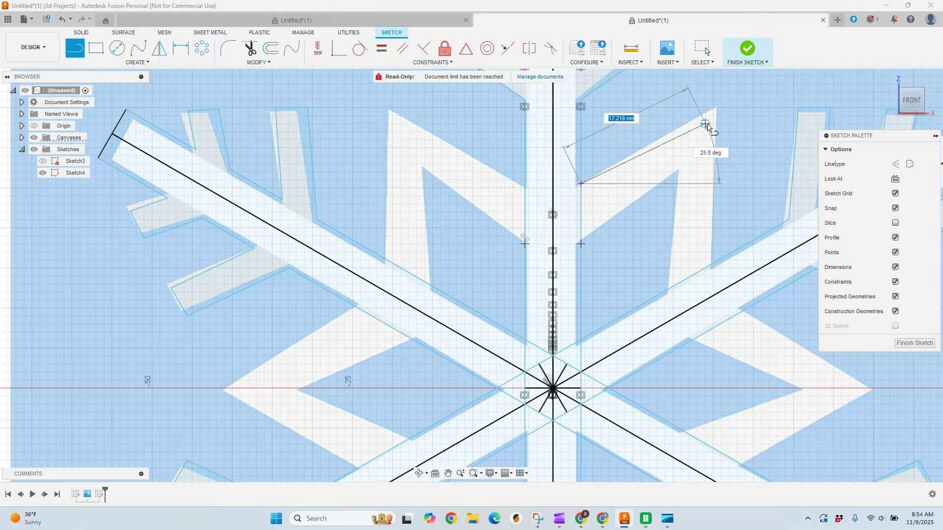
scroll(715, 109, up, 3)
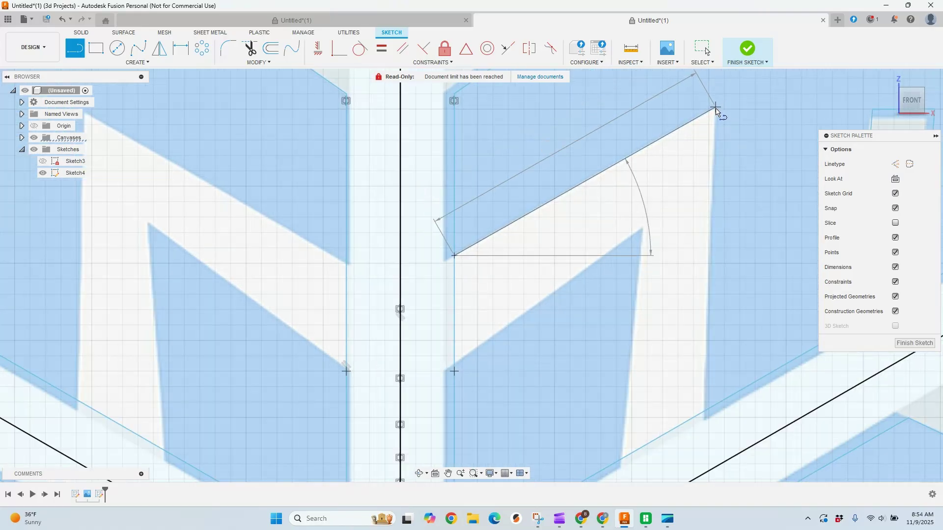
click(715, 107)
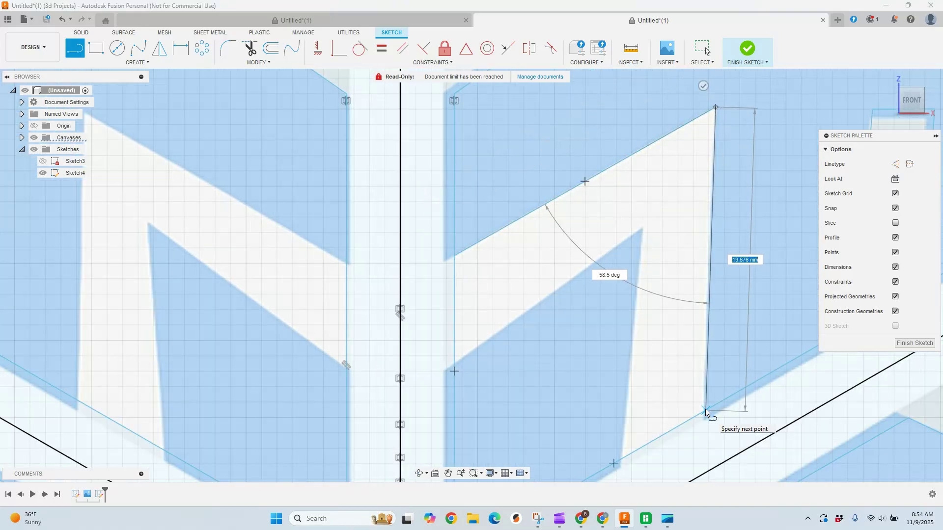
key(Escape)
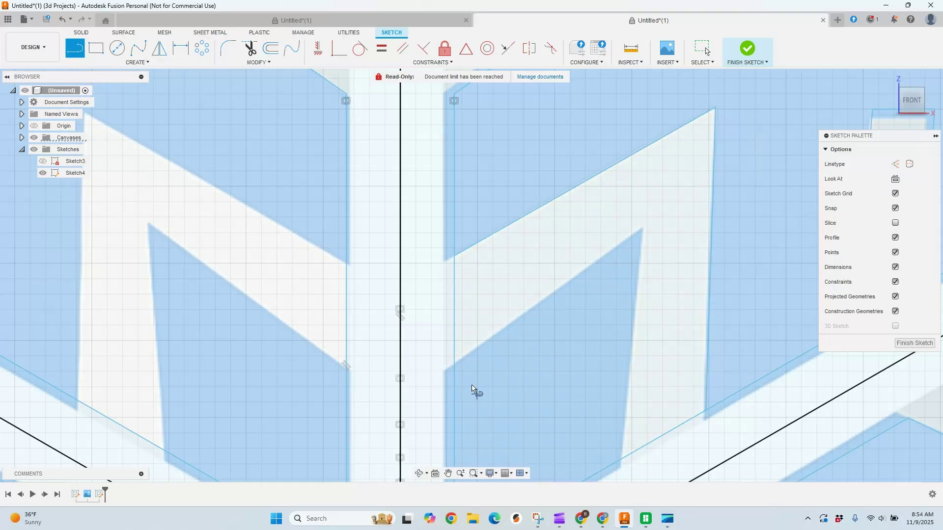
Step: Trace the same star point's inner edge between the vertical and diagonal arms with two lines, each about 15 mm long
click(456, 368)
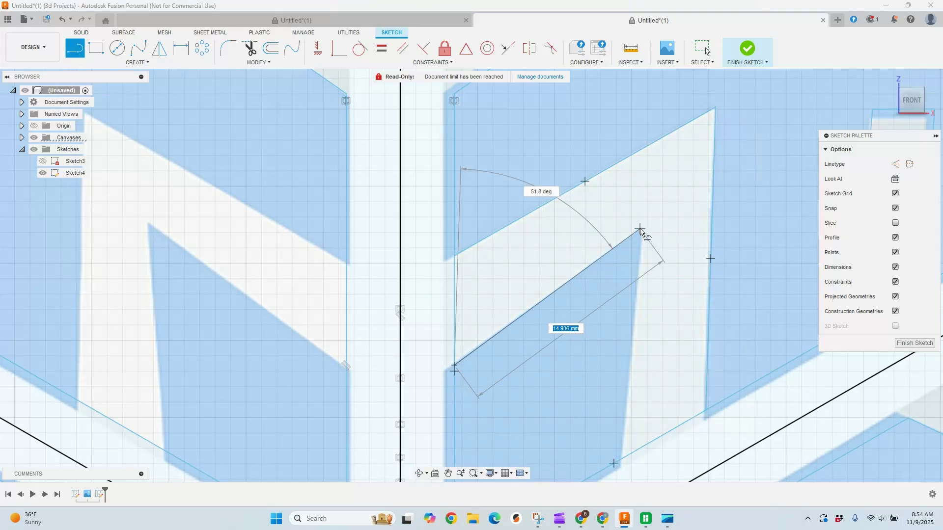
scroll(642, 232, down, 5)
scroll(641, 322, up, 7)
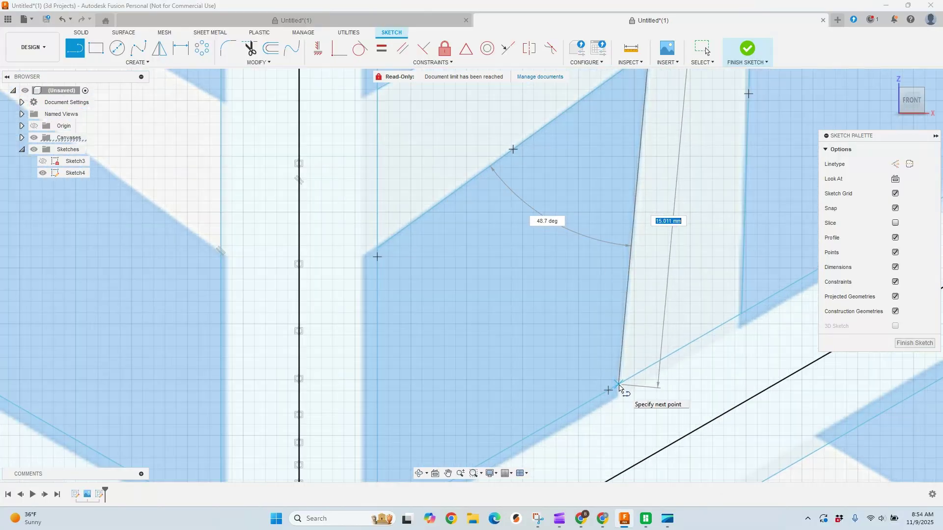
key(Escape)
scroll(692, 297, down, 4)
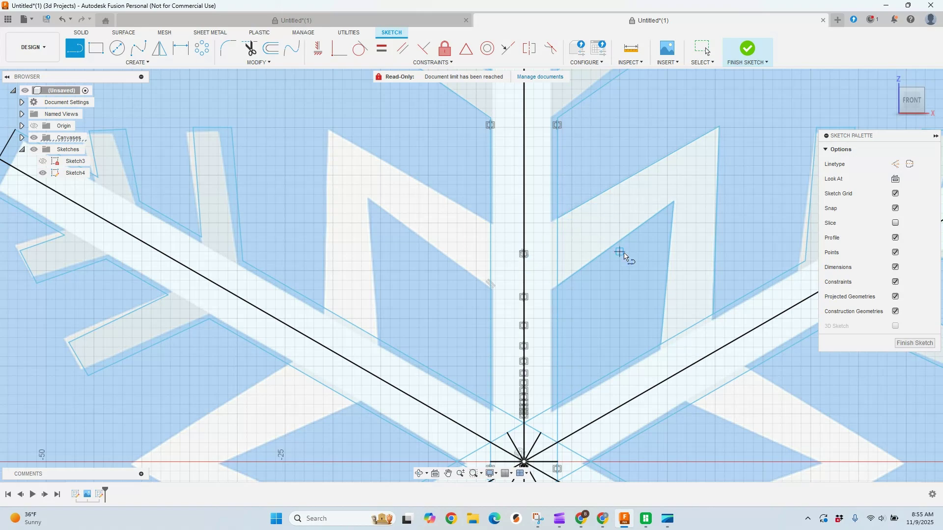
Step: Start a circular sketch pattern with the star point's two outer and two inner lines as its objects
key(F6)
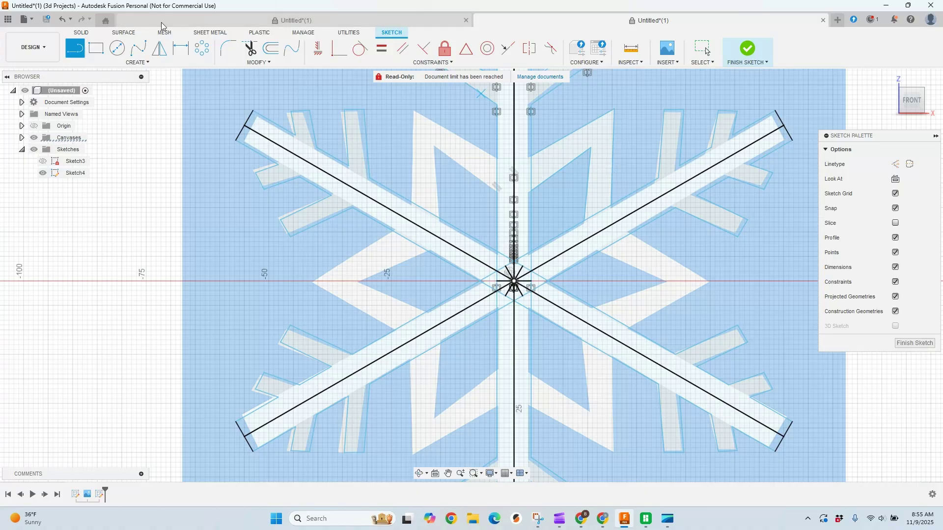
click(142, 63)
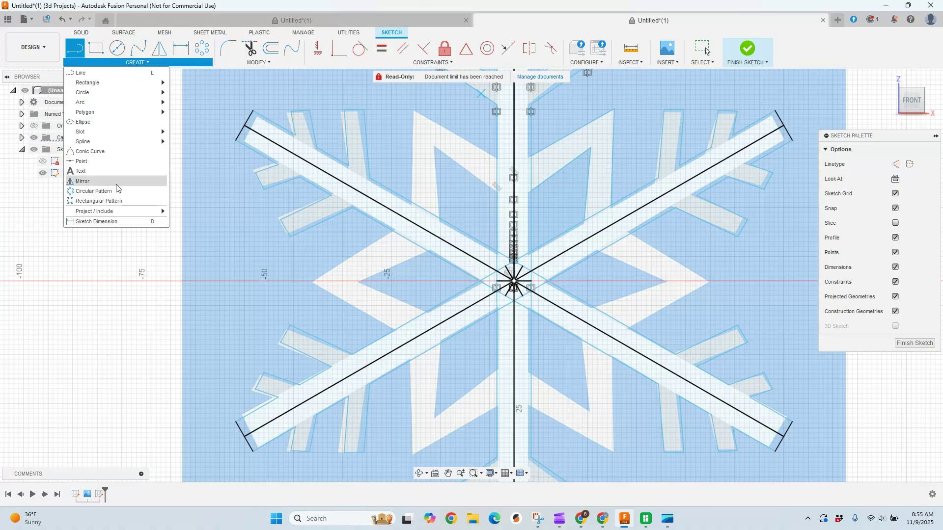
click(93, 191)
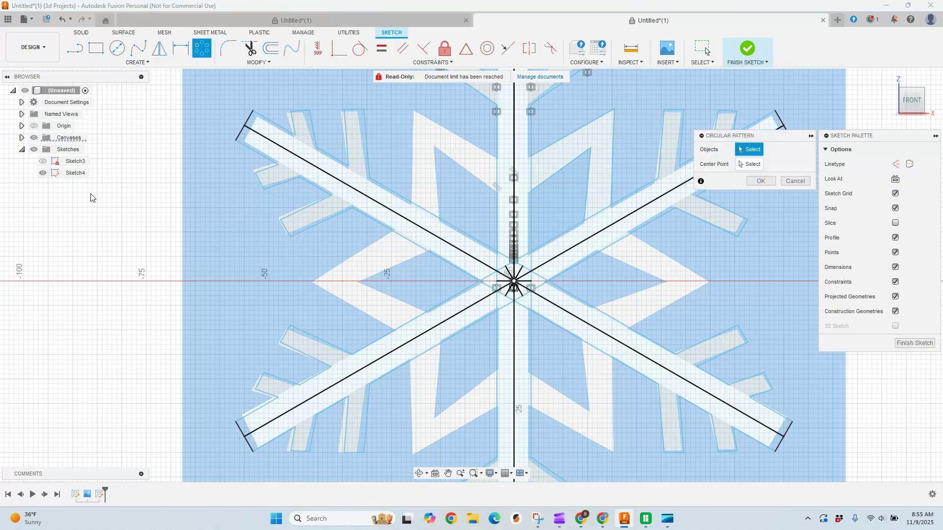
click(580, 125)
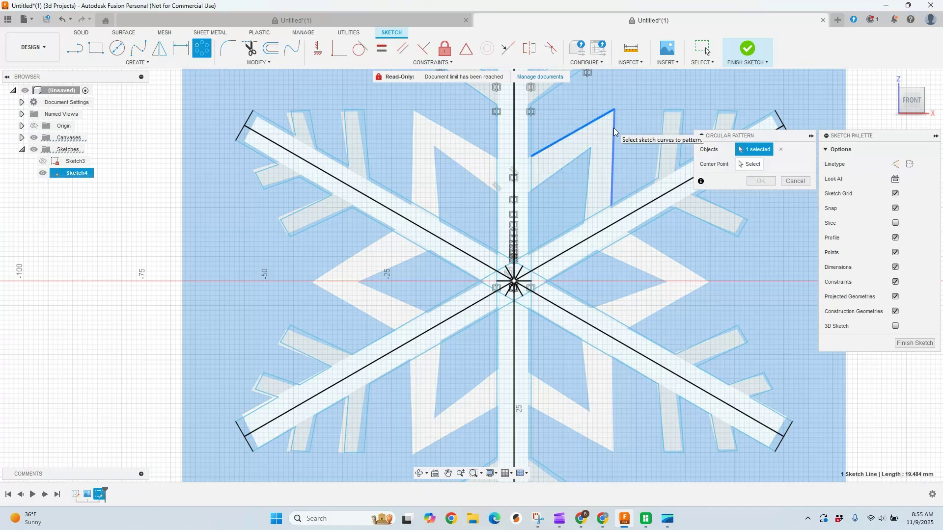
click(614, 128)
click(588, 175)
click(570, 161)
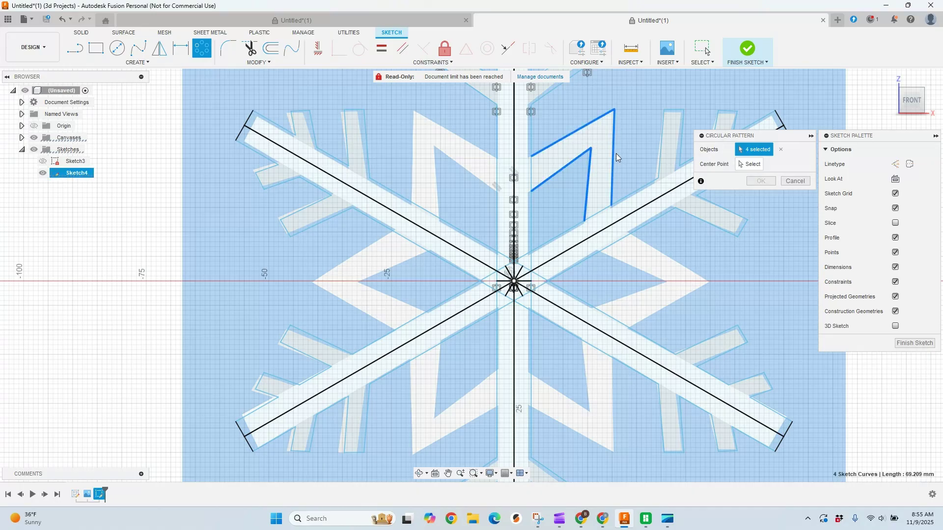
Step: Pattern the star point's lines around the origin with a quantity of 6 and full distribution
click(743, 166)
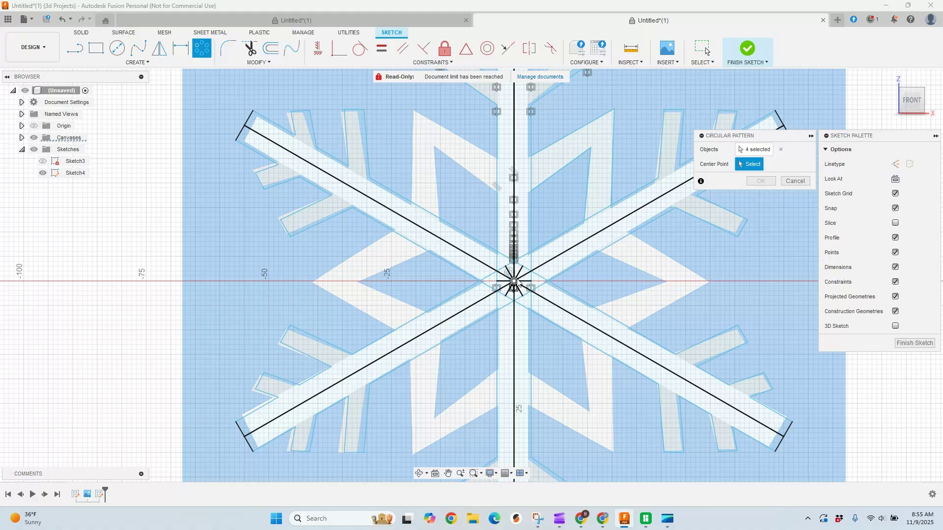
click(515, 282)
click(797, 207)
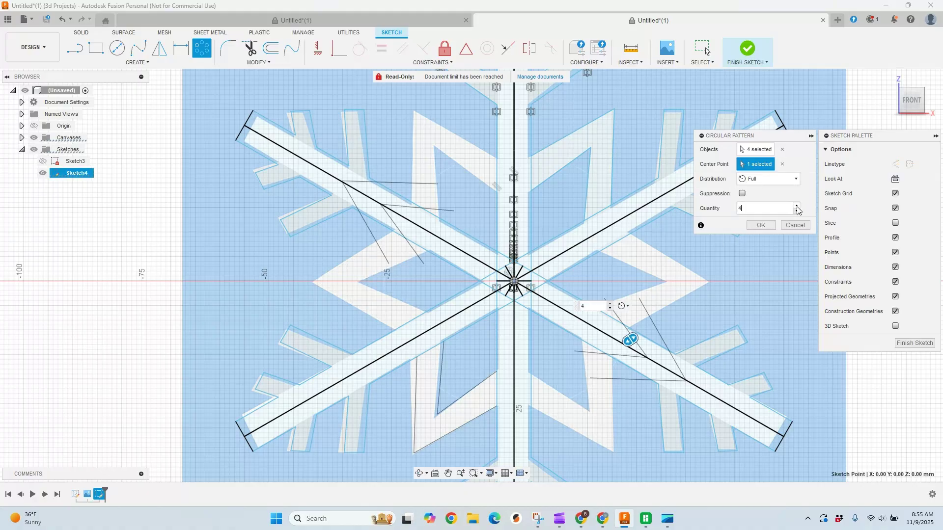
click(797, 207)
click(798, 207)
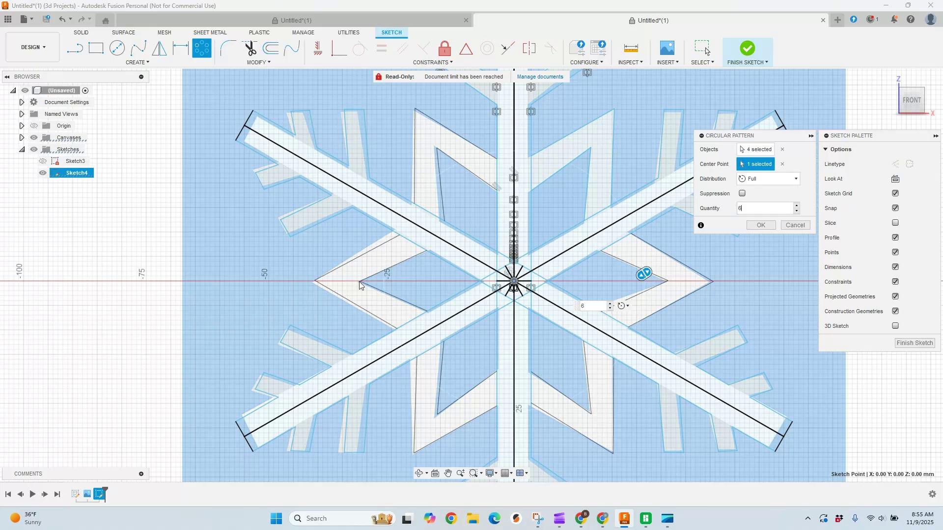
click(760, 225)
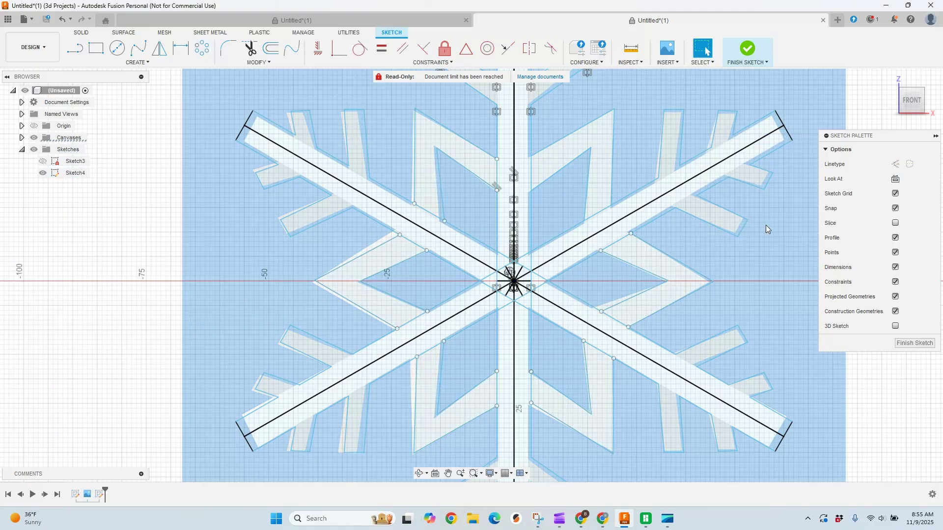
scroll(591, 169, down, 4)
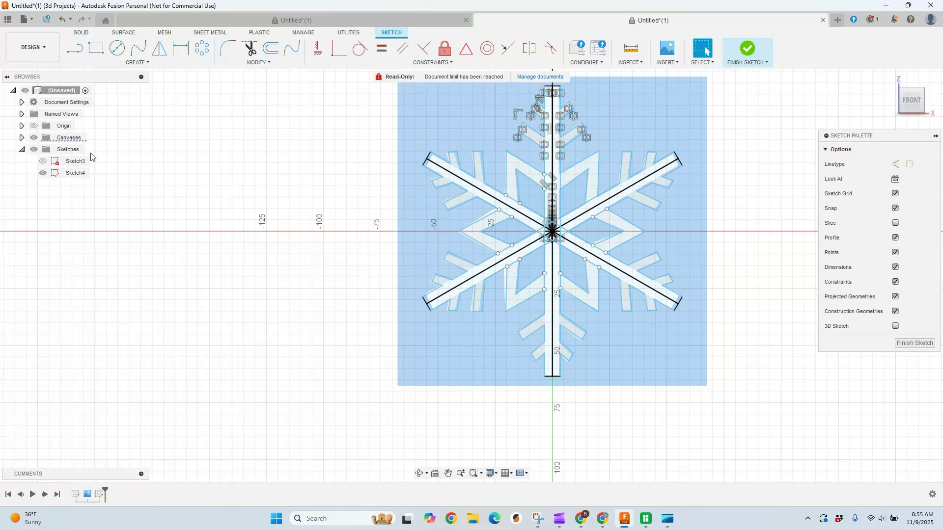
Step: Hide the canvas image and finish the snowflake sketch
click(32, 138)
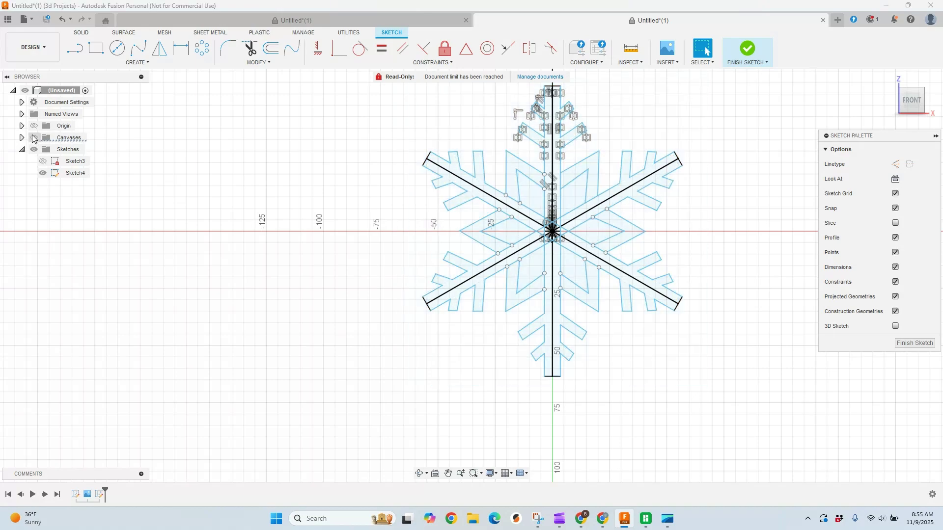
click(742, 57)
scroll(393, 273, down, 5)
scroll(437, 226, up, 3)
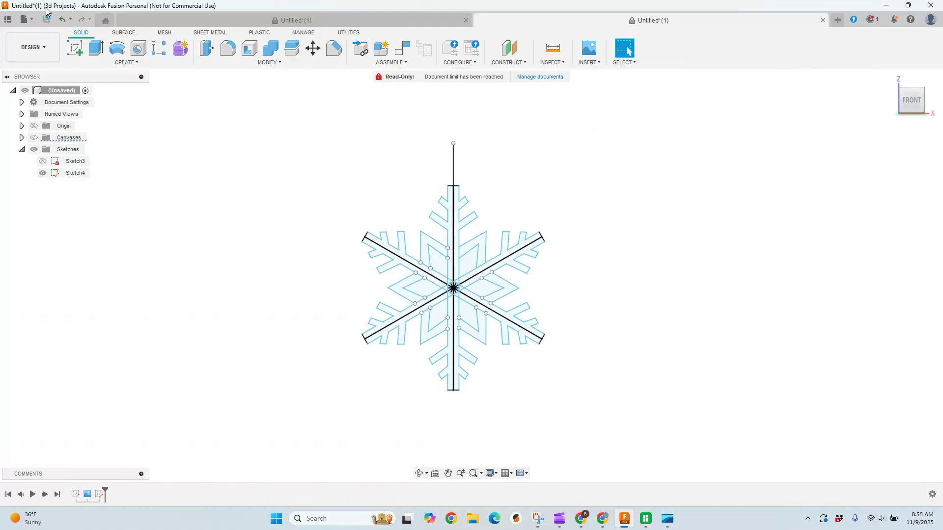
Step: Start an extrusion with both halves of the top and upper-left arms and the upper-left and left star points as profiles
click(96, 48)
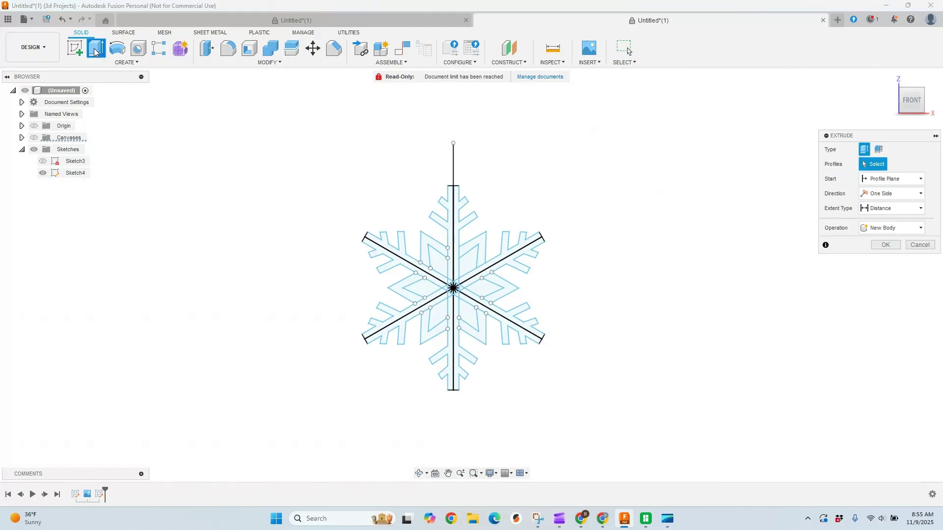
scroll(470, 223, up, 3)
click(464, 211)
click(428, 212)
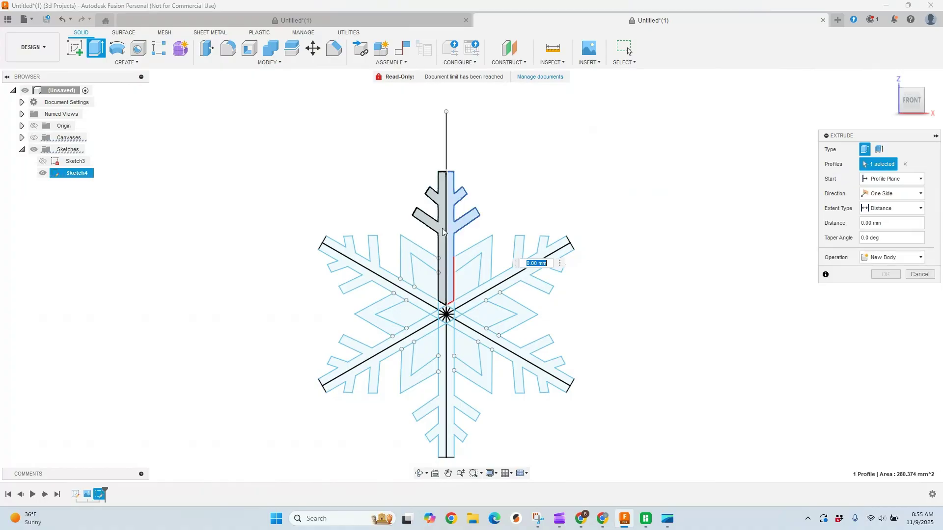
click(426, 264)
click(393, 279)
click(393, 290)
click(398, 315)
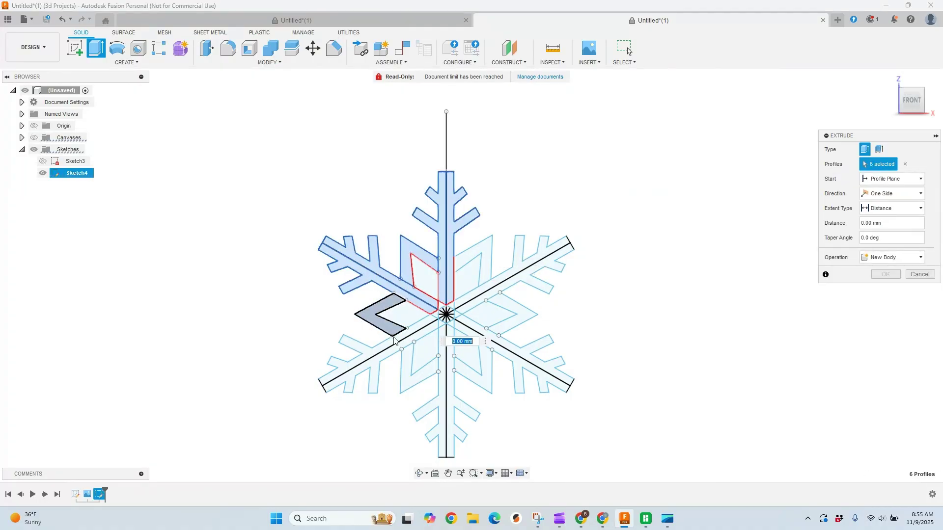
Step: Add the remaining four arms and four star points to the extrusion's profiles, leaving the inner diamonds and the center unselected
click(403, 335)
click(403, 346)
click(408, 364)
click(441, 393)
click(450, 393)
click(474, 364)
click(547, 380)
click(510, 321)
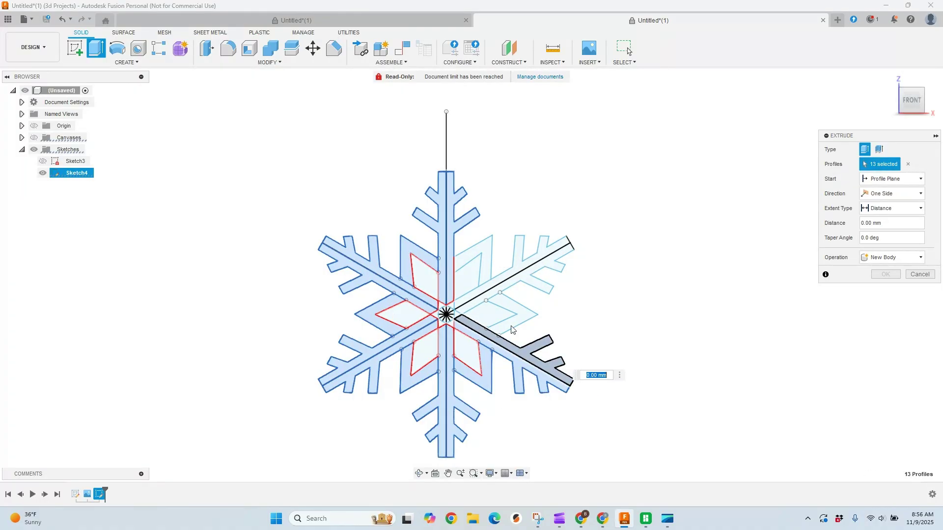
click(498, 284)
click(473, 263)
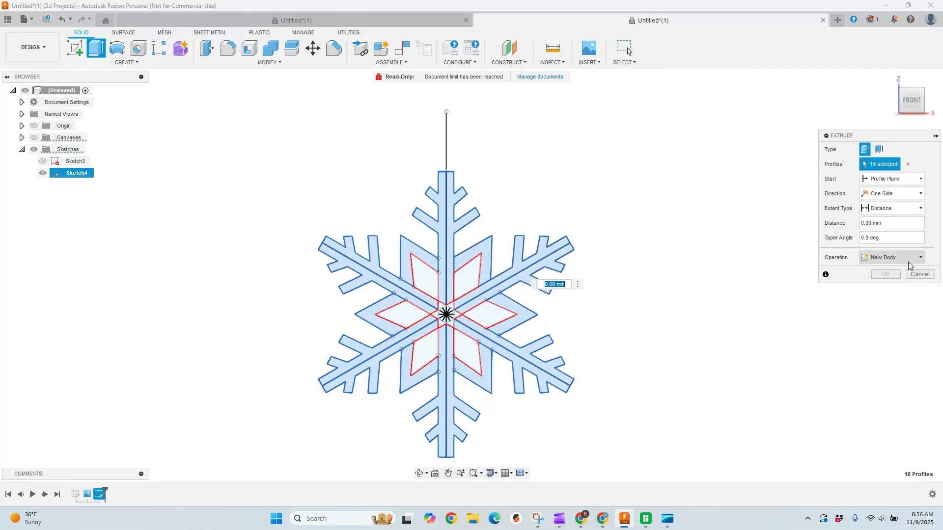
Step: Extrude the selected snowflake profiles by -5 mm as a new body
drag(920, 107, 908, 102)
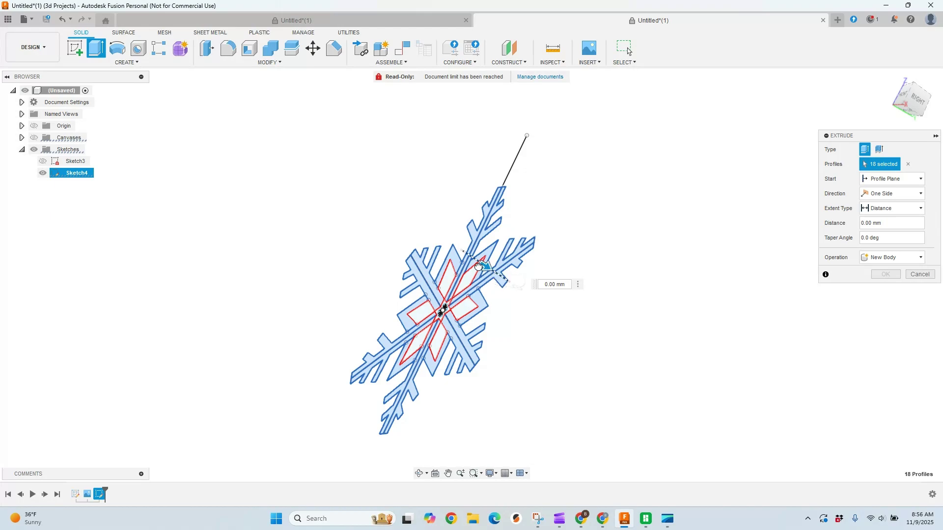
drag(479, 266, 469, 260)
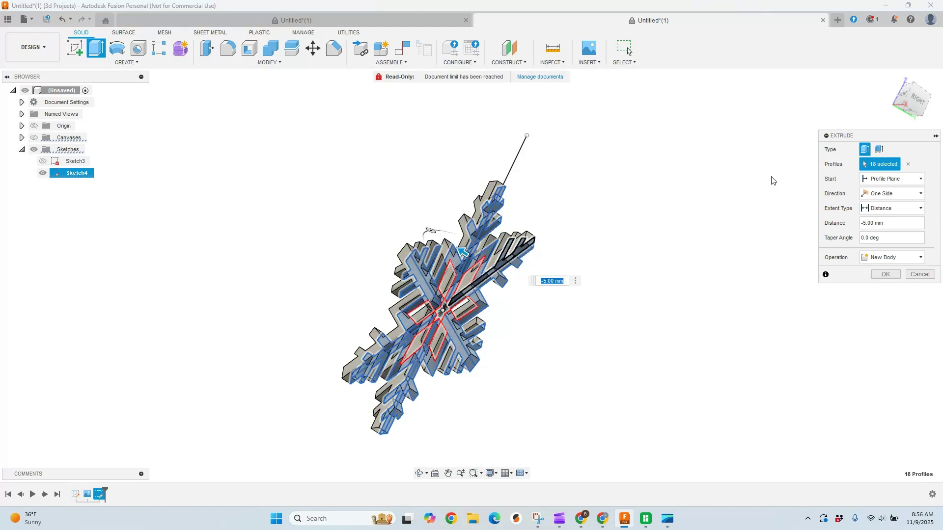
drag(930, 113, 939, 118)
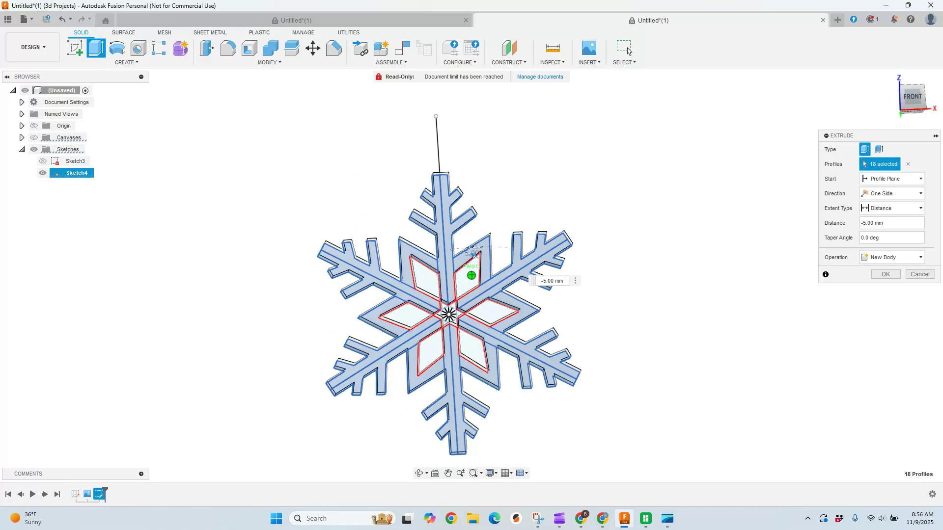
click(887, 275)
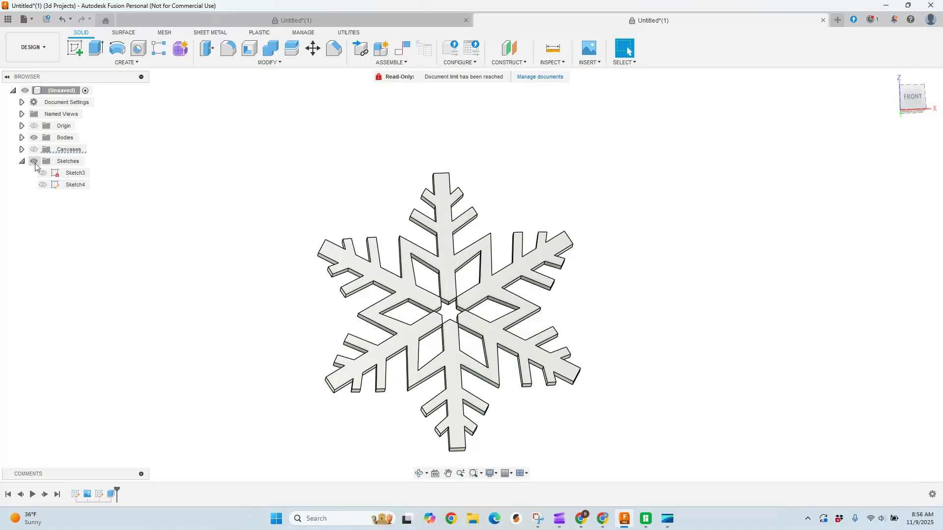
Step: Edit the snowflake extrusion and add the six small triangles around the central hexagon to its profiles
shift+middle_drag(471, 275, 486, 277)
shift+middle_drag(908, 103, 914, 106)
click(910, 103)
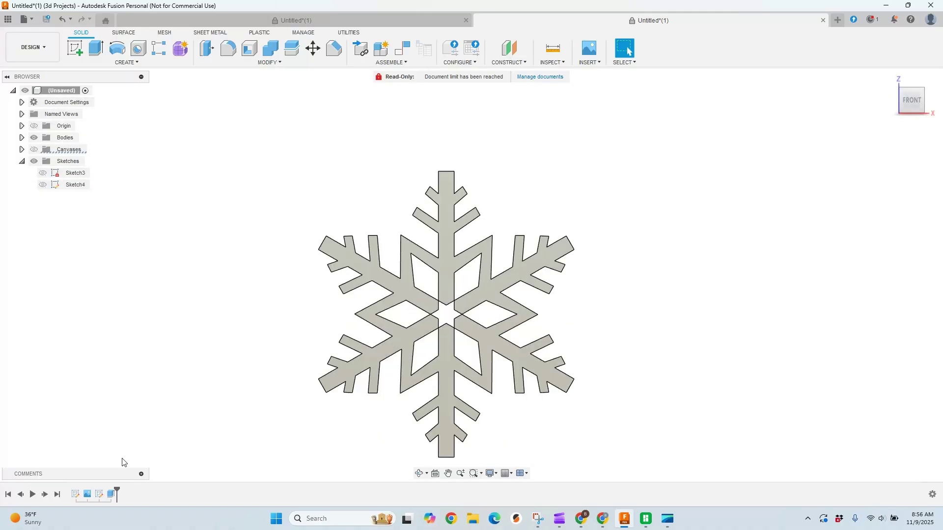
right_click(112, 496)
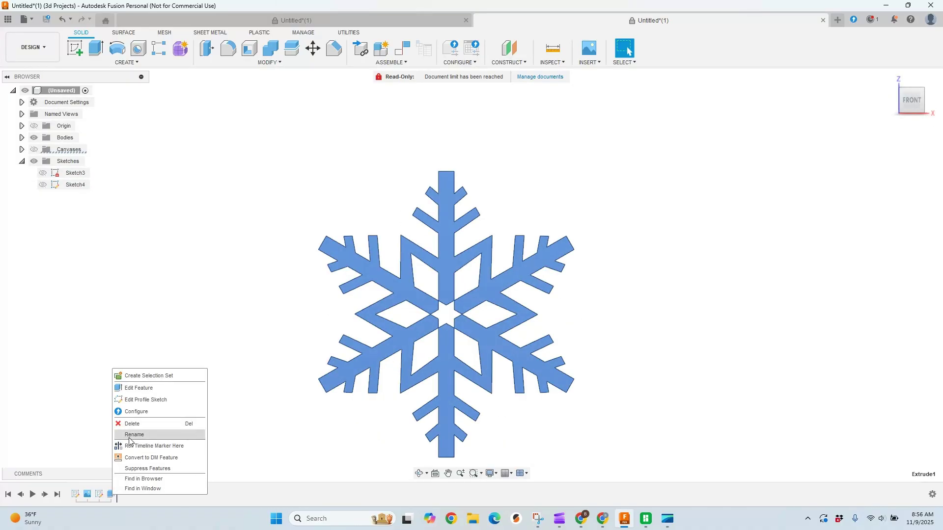
click(136, 388)
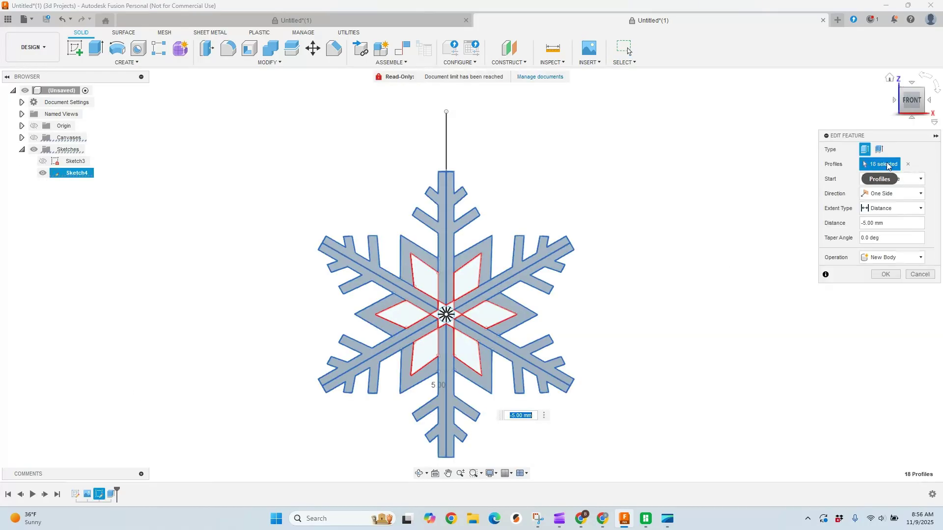
scroll(463, 313, up, 5)
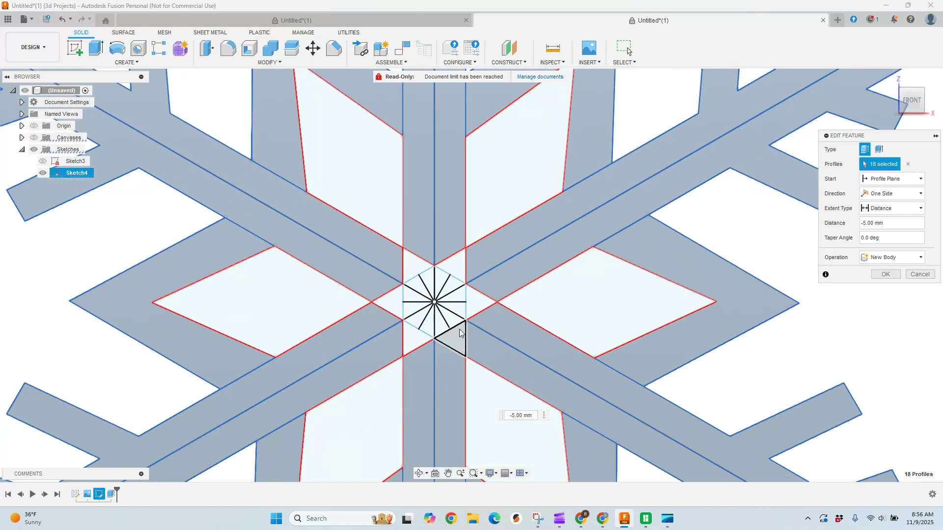
click(472, 308)
click(454, 271)
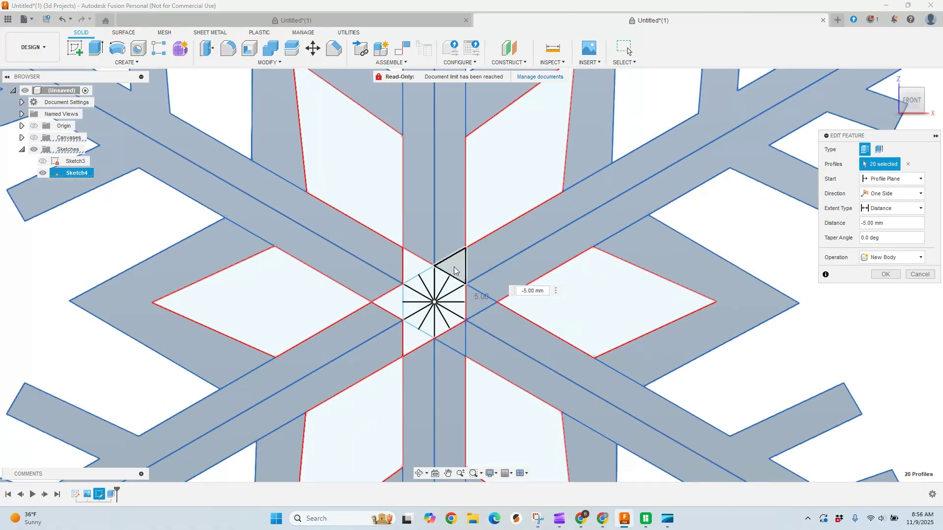
click(421, 271)
click(393, 302)
click(413, 338)
click(455, 338)
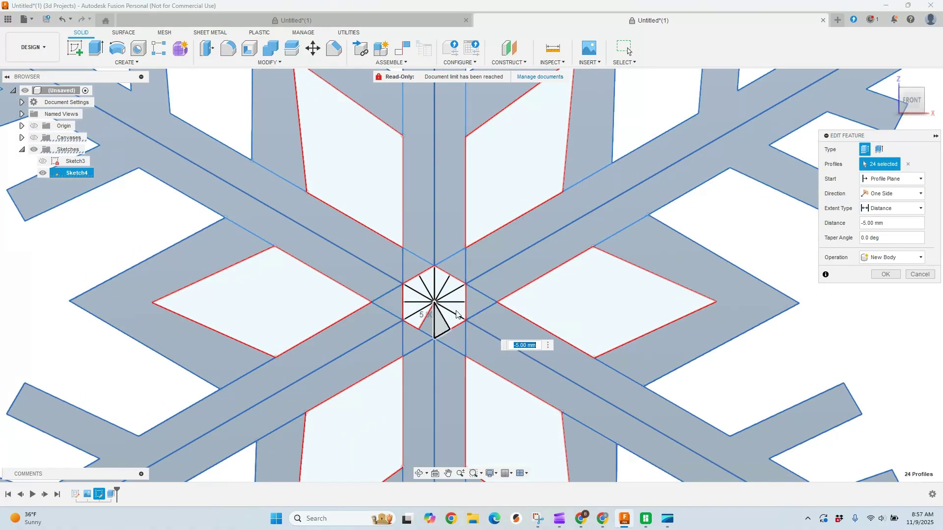
Step: Add all the wedge-shaped profiles inside the central hexagon and apply the edited extrusion
mouse_move(457, 314)
mouse_down()
mouse_move(453, 282)
mouse_move(429, 279)
mouse_move(413, 284)
mouse_move(416, 320)
mouse_up()
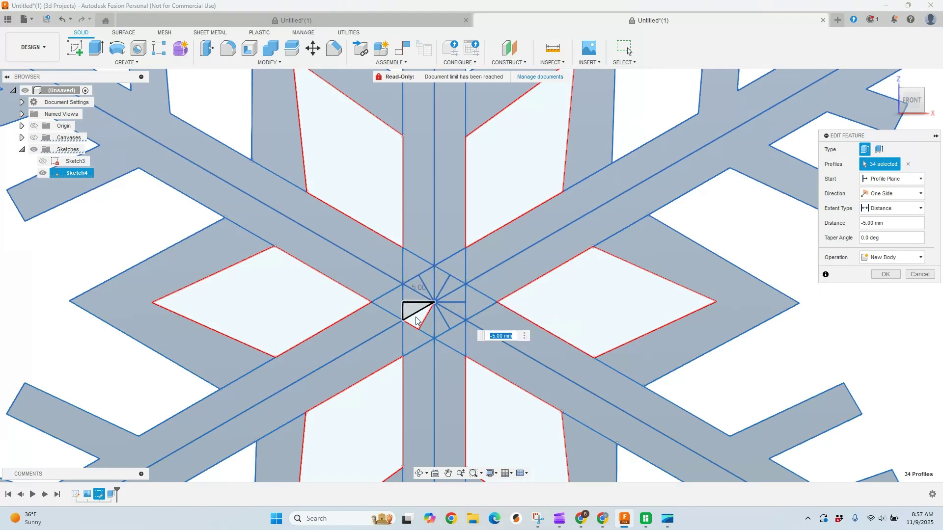
click(416, 320)
scroll(416, 320, up, 10)
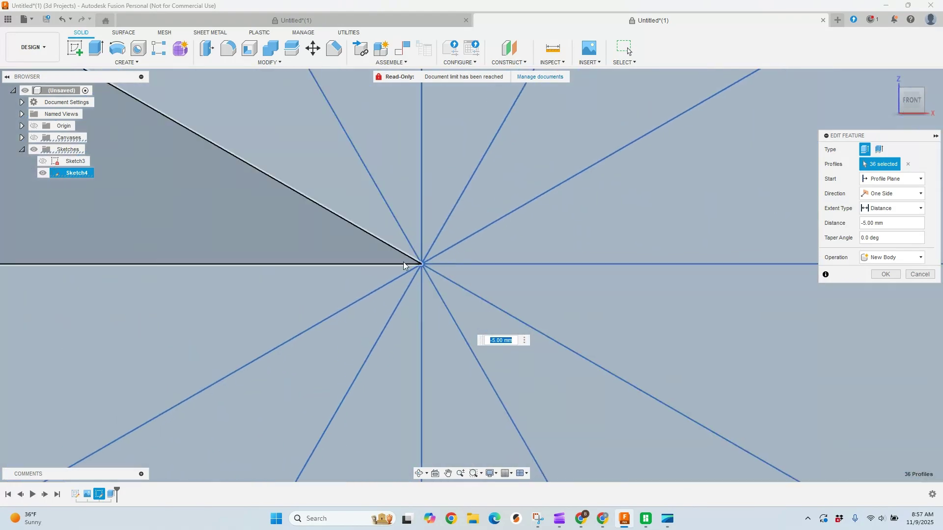
click(885, 276)
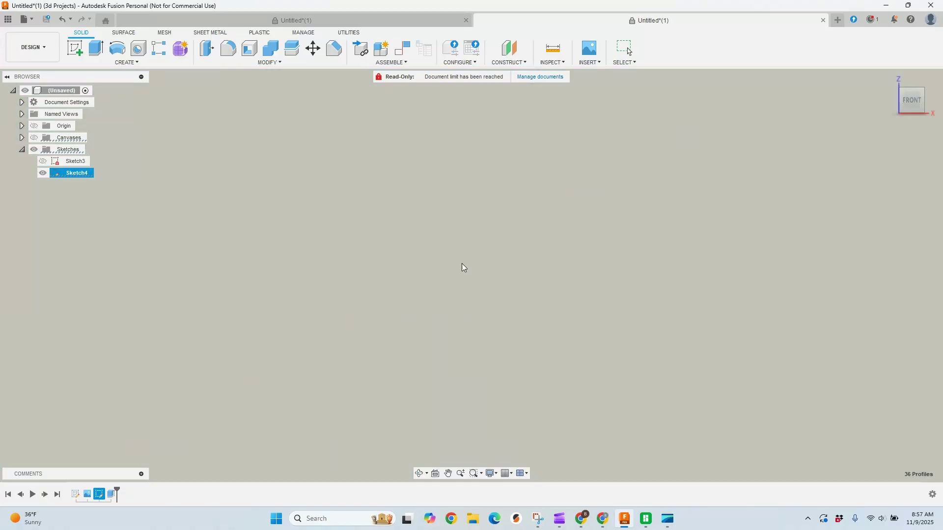
Step: Start a new sketch on the front XZ origin plane for a feature at the tip of the top arm
scroll(468, 269, down, 10)
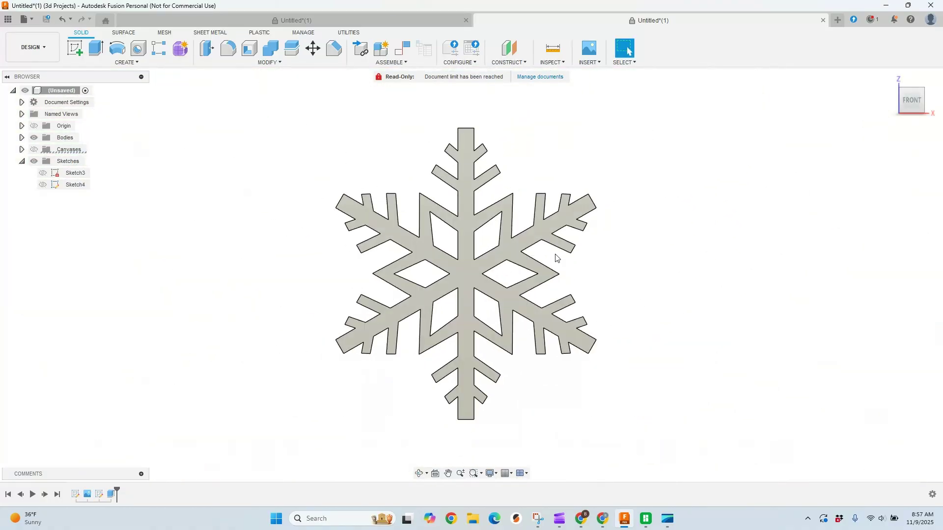
shift+middle_drag(457, 275, 472, 275)
click(916, 100)
scroll(454, 185, up, 1)
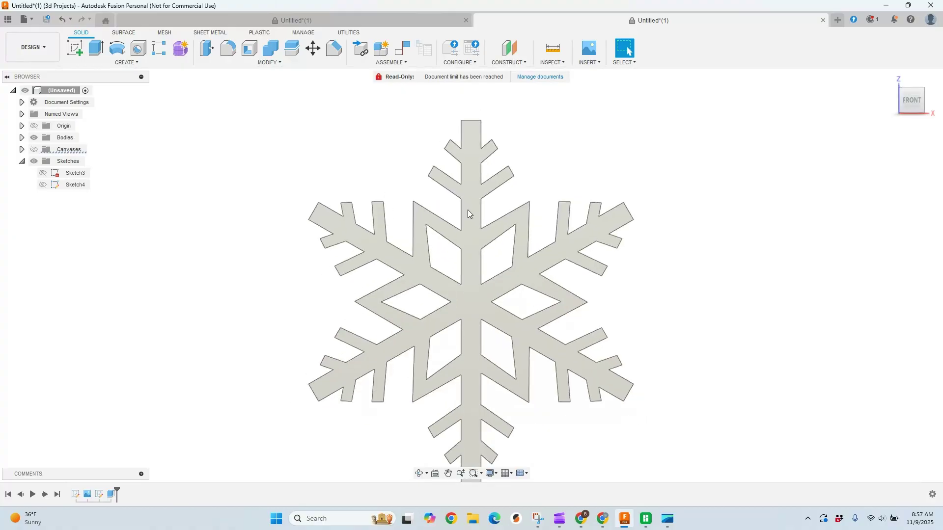
scroll(491, 272, down, 4)
scroll(479, 221, up, 5)
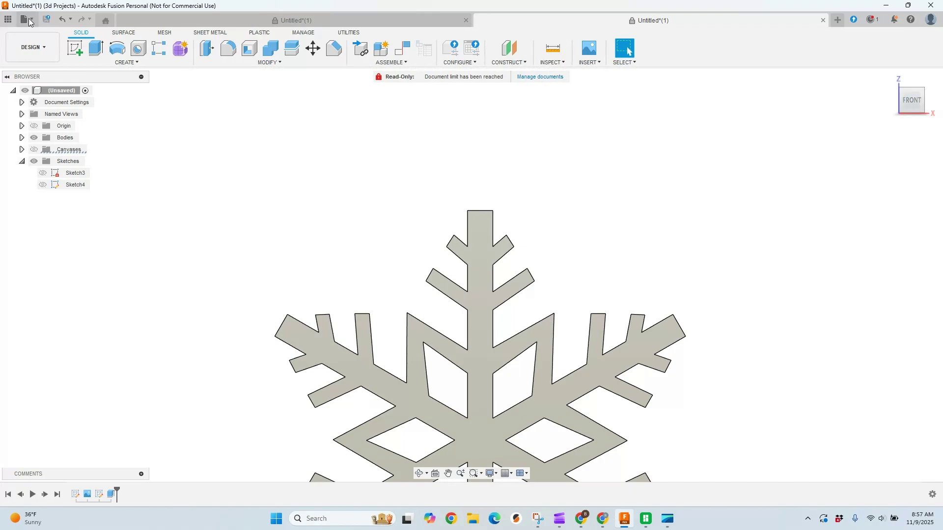
click(75, 48)
click(471, 218)
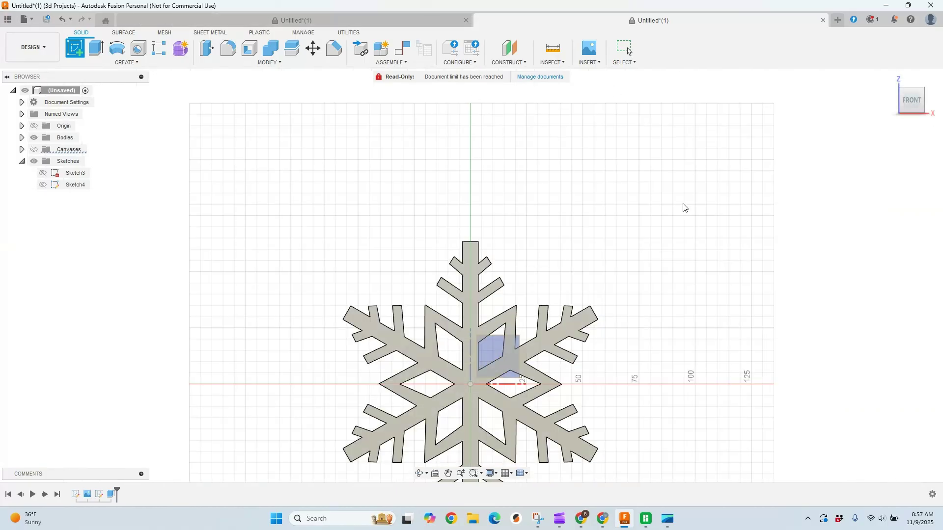
scroll(590, 259, down, 5)
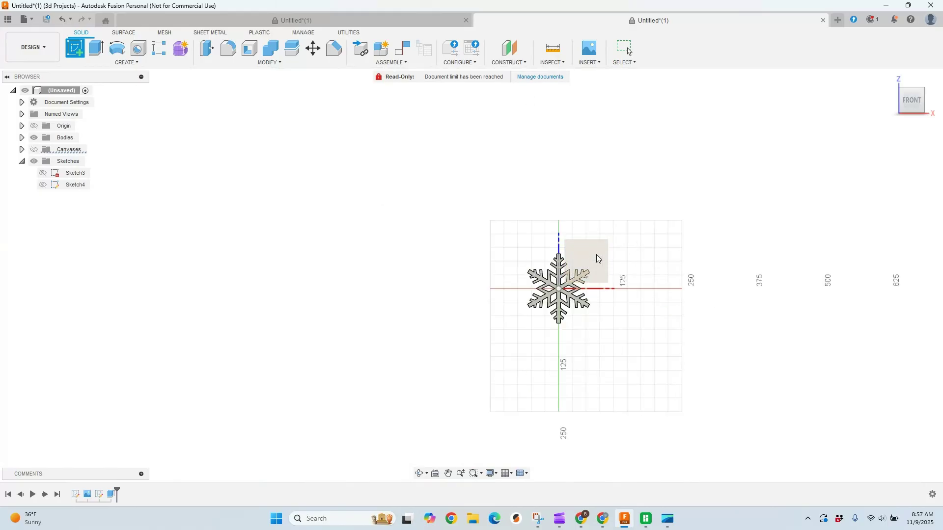
click(569, 253)
scroll(473, 239, up, 5)
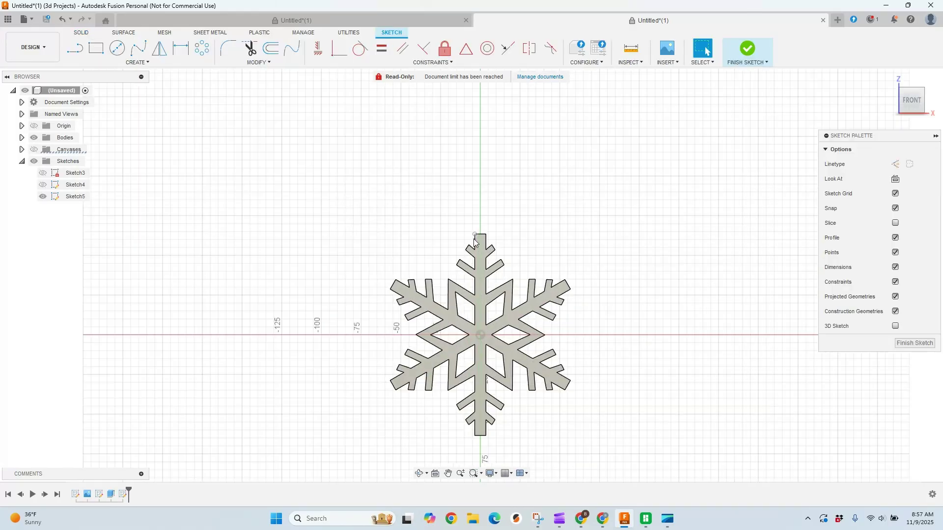
scroll(481, 223, up, 4)
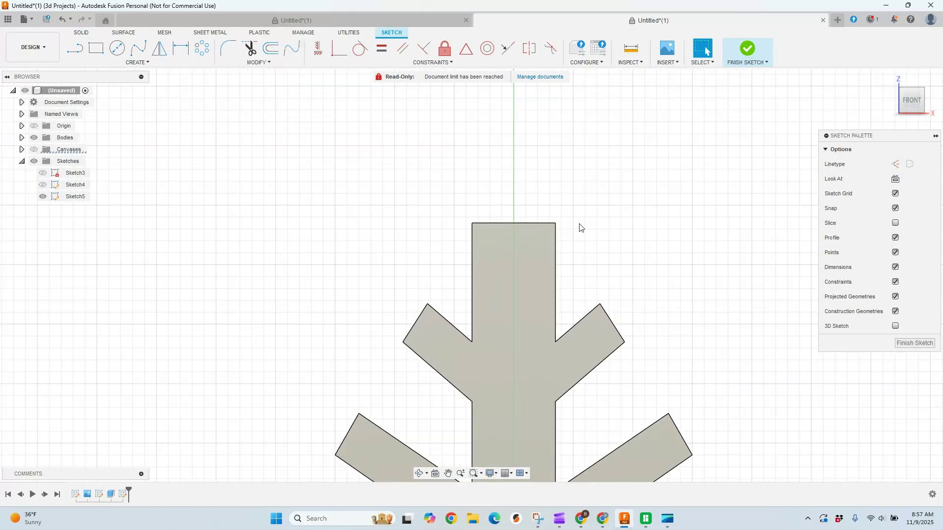
click(120, 52)
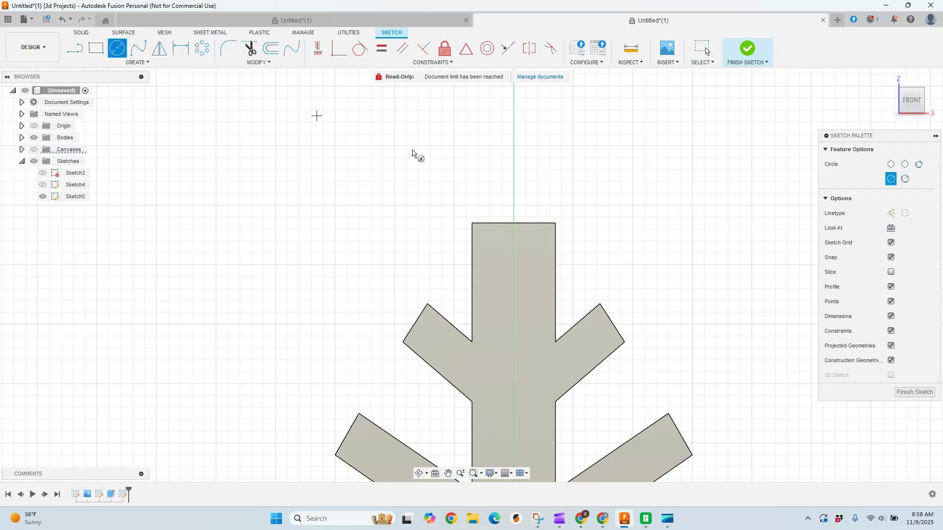
scroll(442, 167, up, 4)
click(492, 276)
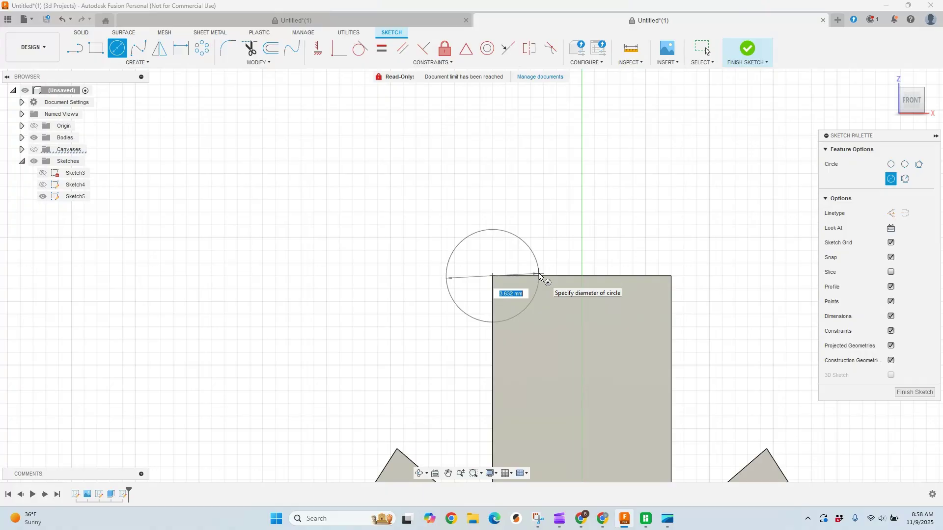
key(Escape)
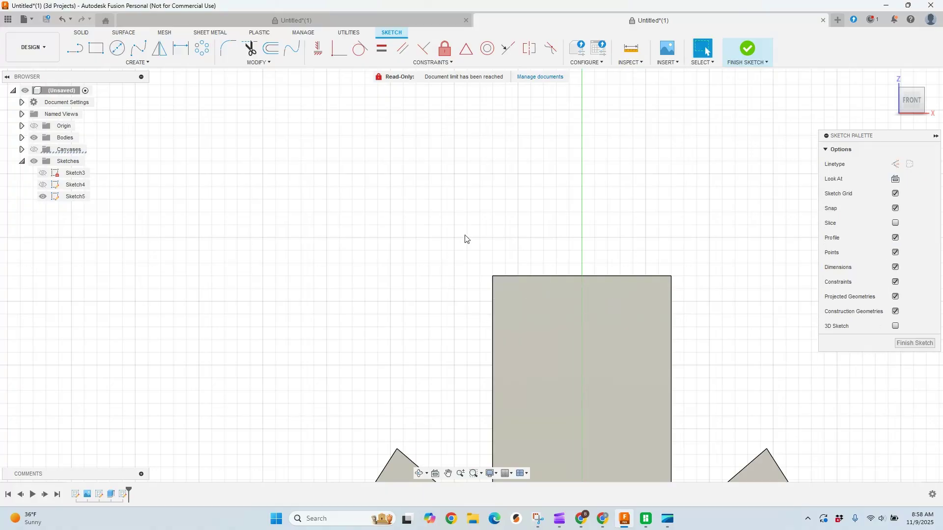
Step: Draw a two-point circle spanning the full width of the top arm's tip, between its two end corners
click(137, 62)
mouse_move(127, 93)
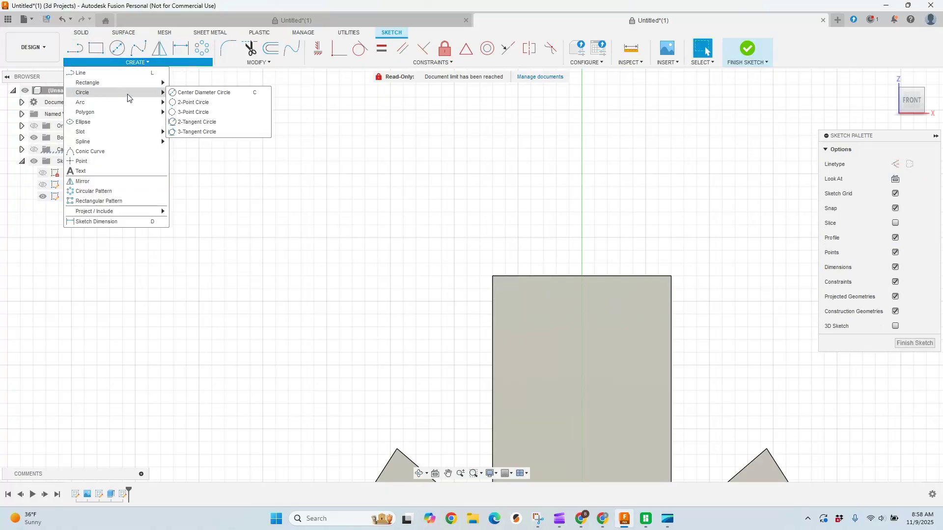
click(211, 93)
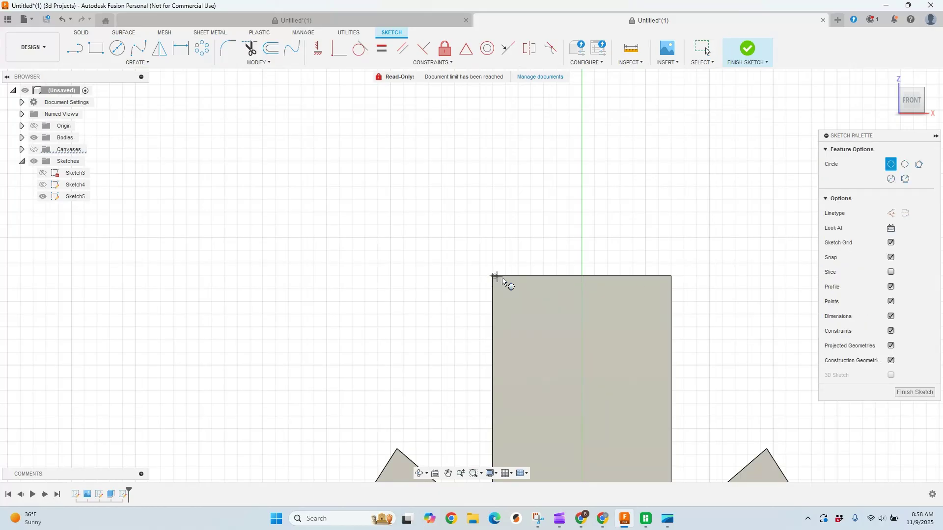
click(582, 276)
click(671, 276)
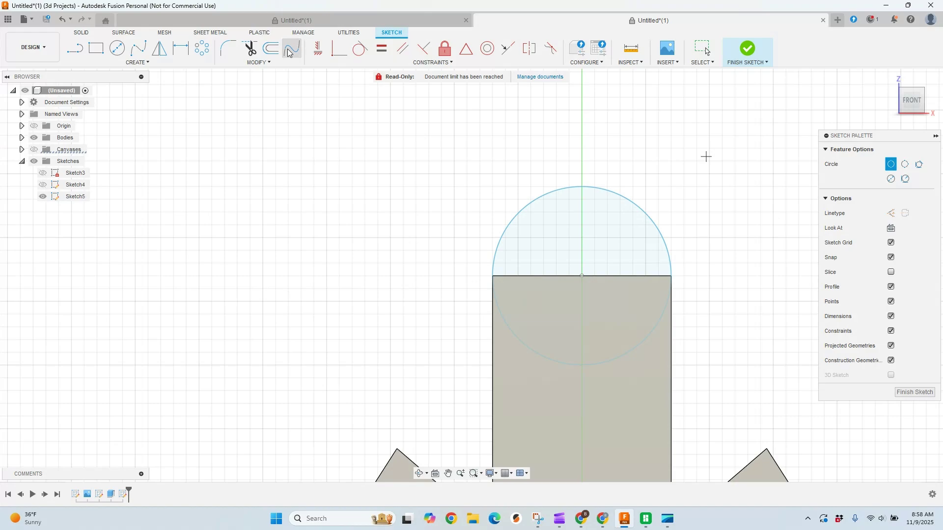
Step: Offset the circle at the top arm's tip 1.5 mm inward and finish the sketch
click(271, 49)
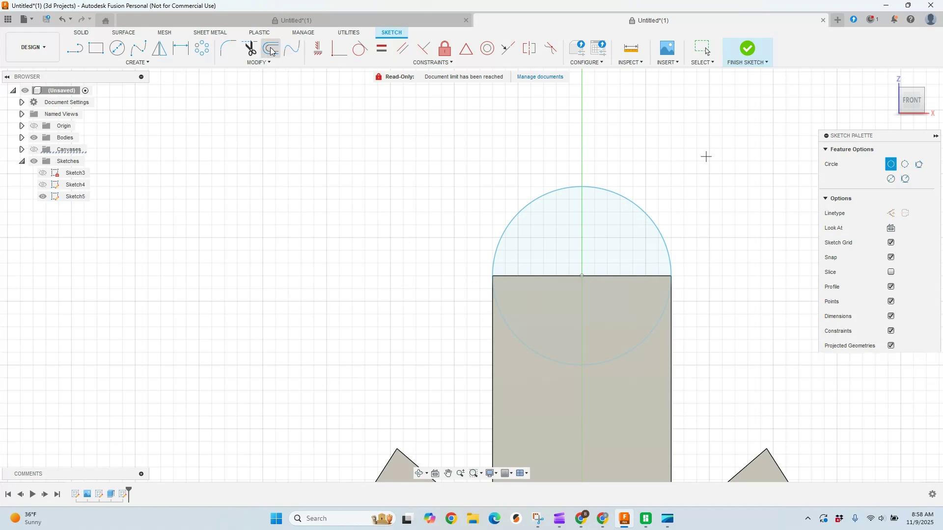
click(622, 192)
drag(623, 186, 598, 217)
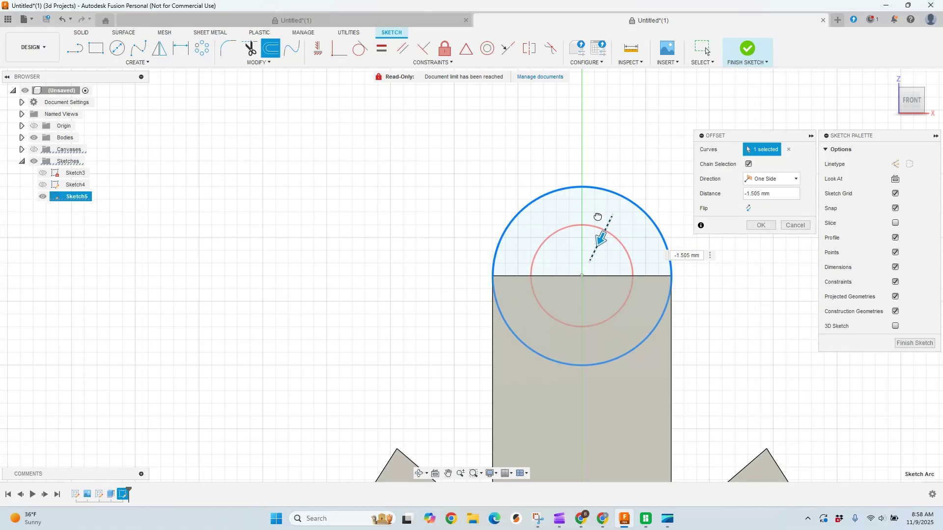
drag(598, 217, 598, 217)
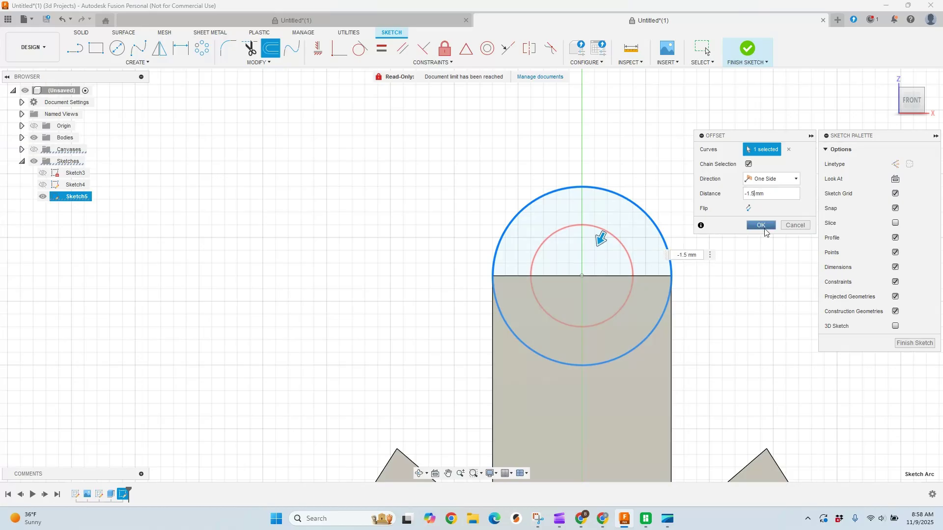
click(761, 225)
scroll(722, 268, down, 4)
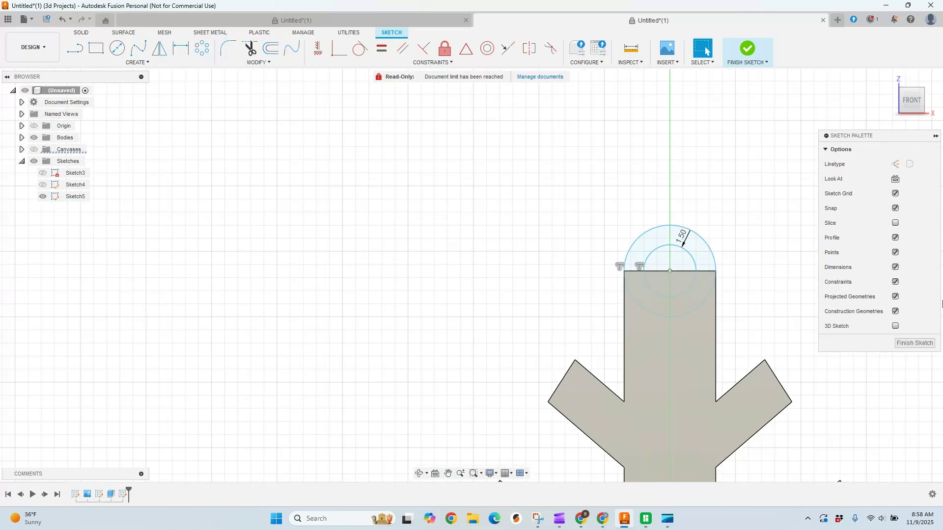
click(914, 343)
Step: Extrude the ring profile -5 mm through the thickness of the top arm, joined to the snowflake body
drag(906, 100, 857, 131)
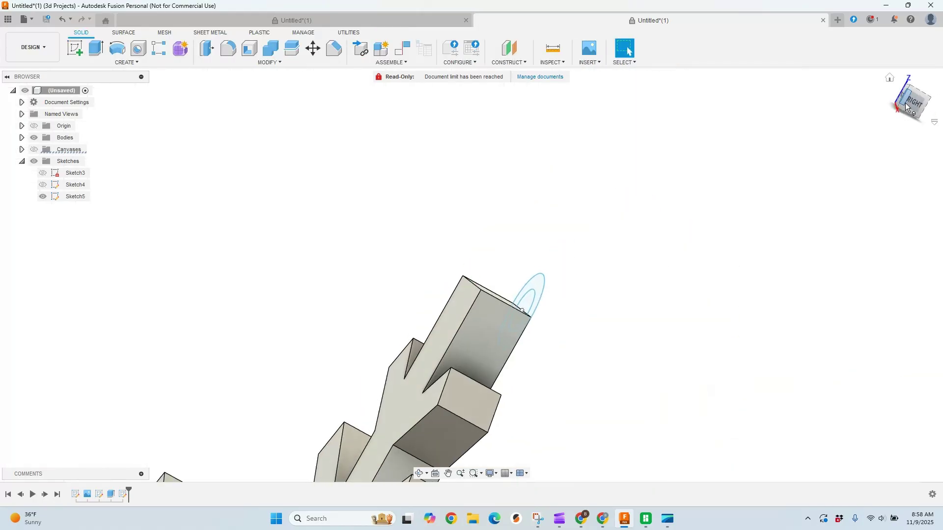
click(103, 55)
click(534, 290)
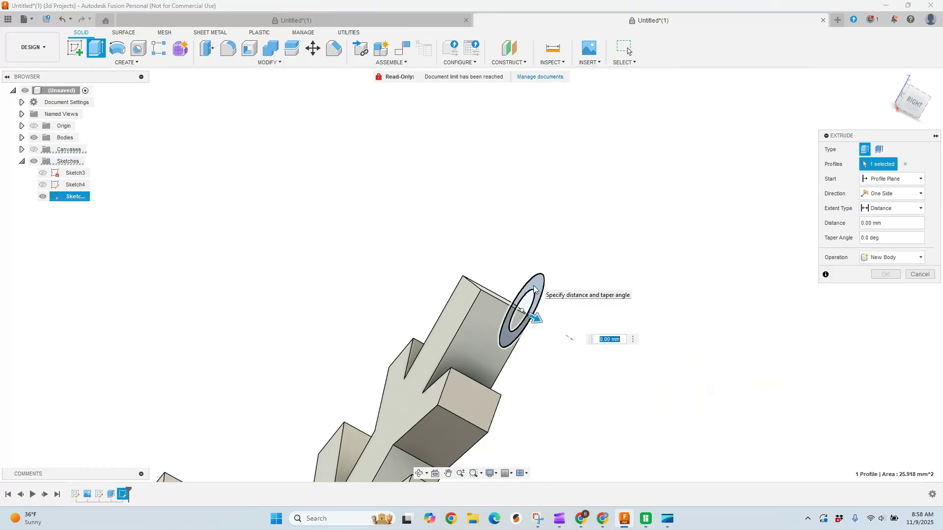
drag(536, 319, 484, 297)
click(881, 258)
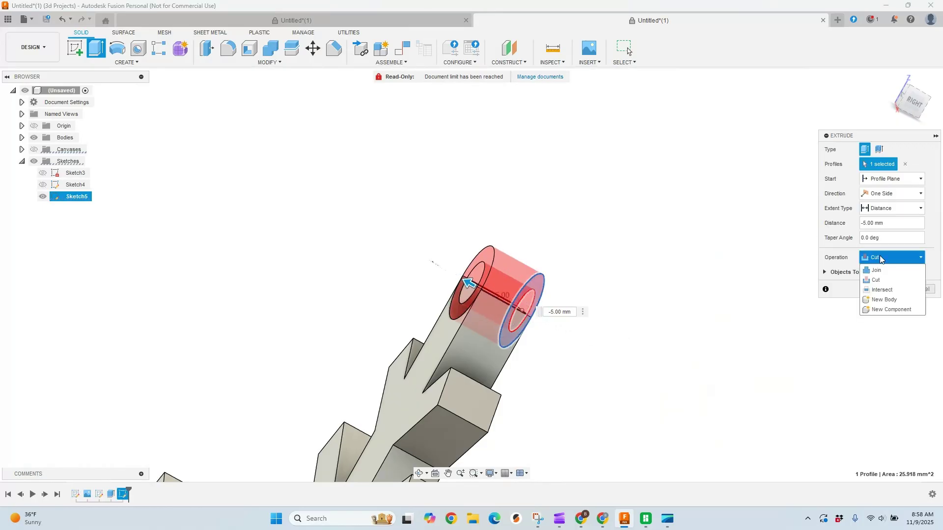
click(877, 270)
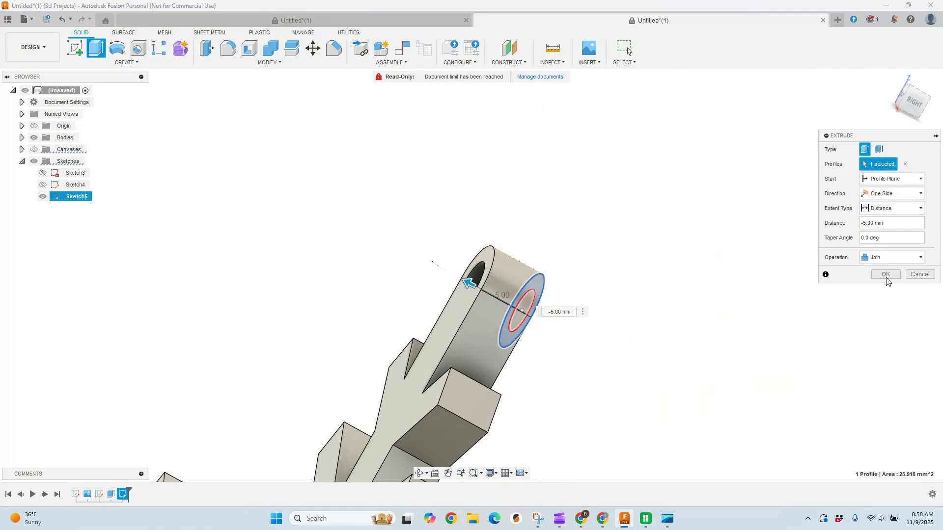
click(885, 274)
Step: Show the ring sketch and extrude its full inner circle -10 mm as a cut to open a round hanging hole
drag(909, 101, 895, 99)
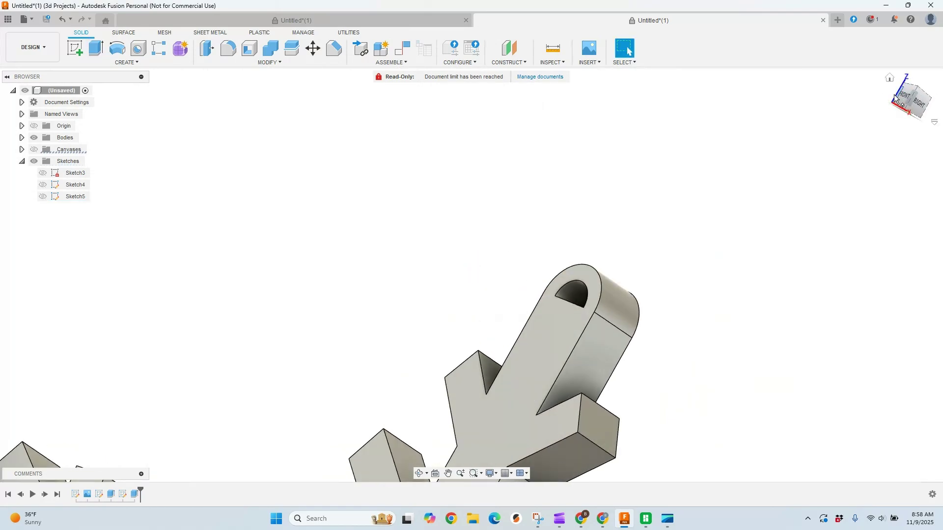
click(903, 98)
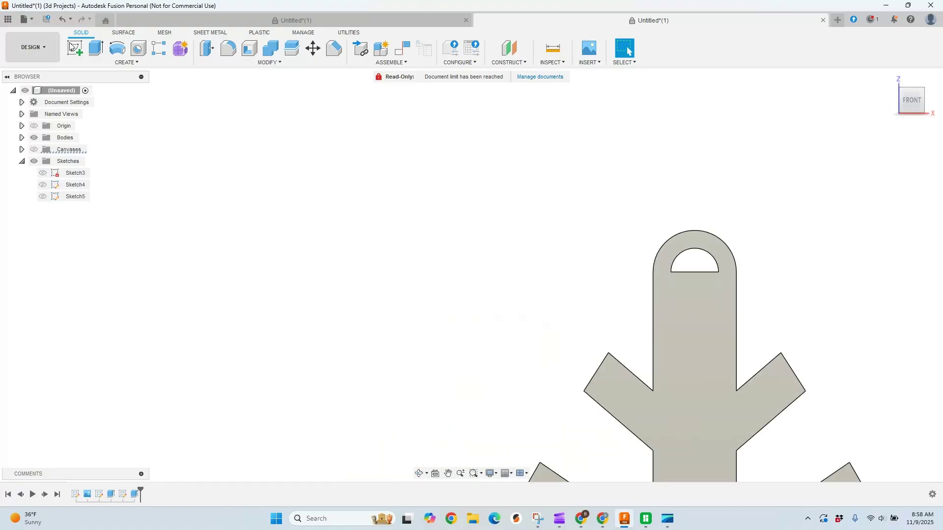
click(96, 47)
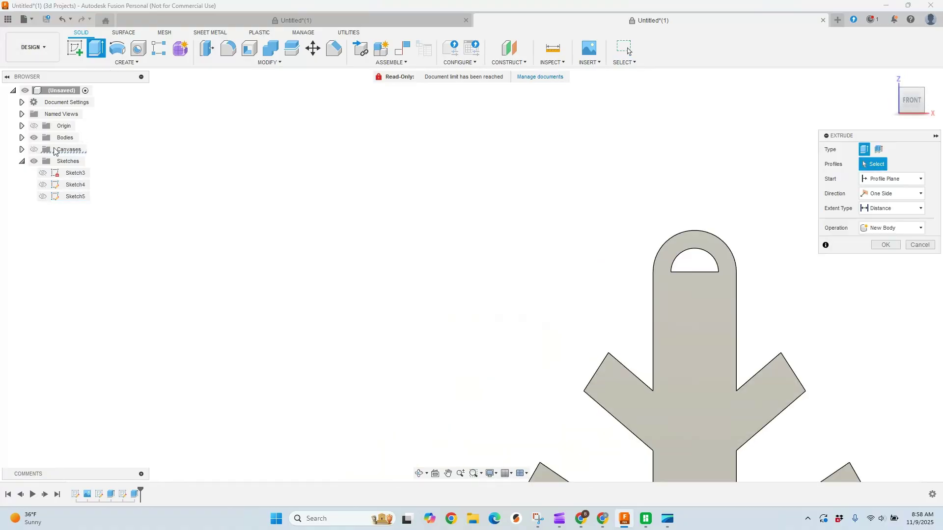
click(44, 197)
scroll(707, 275, up, 5)
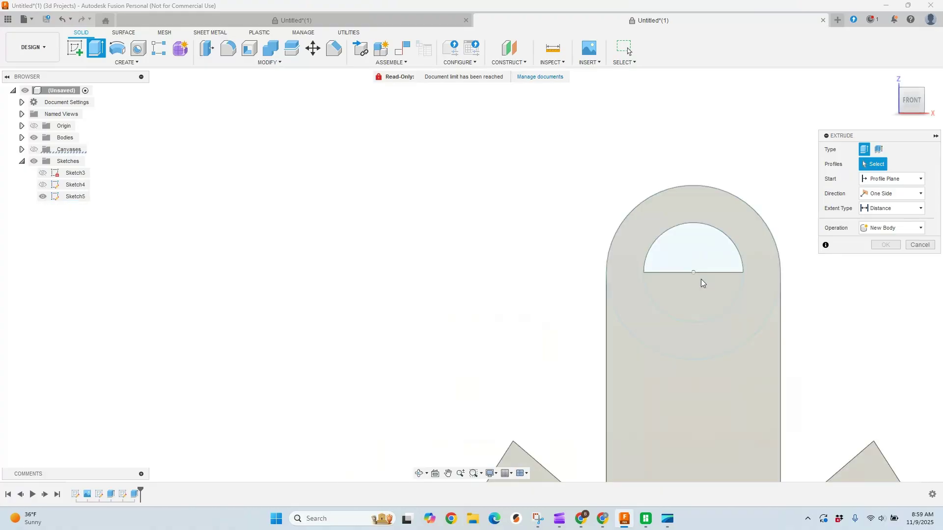
click(715, 260)
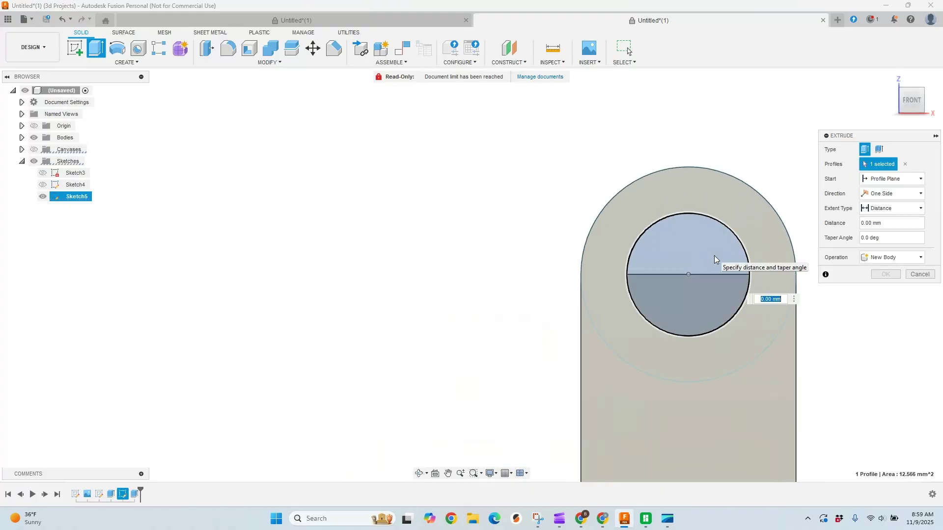
drag(916, 106, 908, 109)
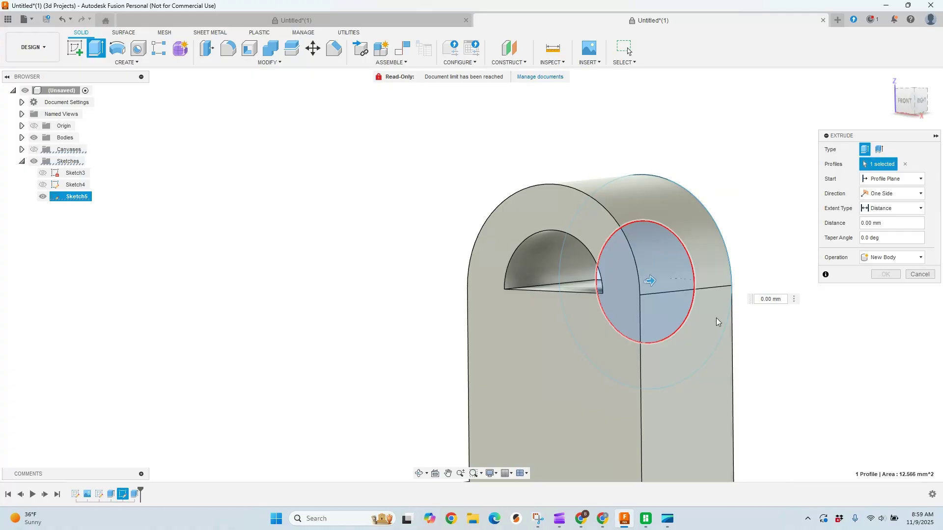
drag(630, 284, 455, 302)
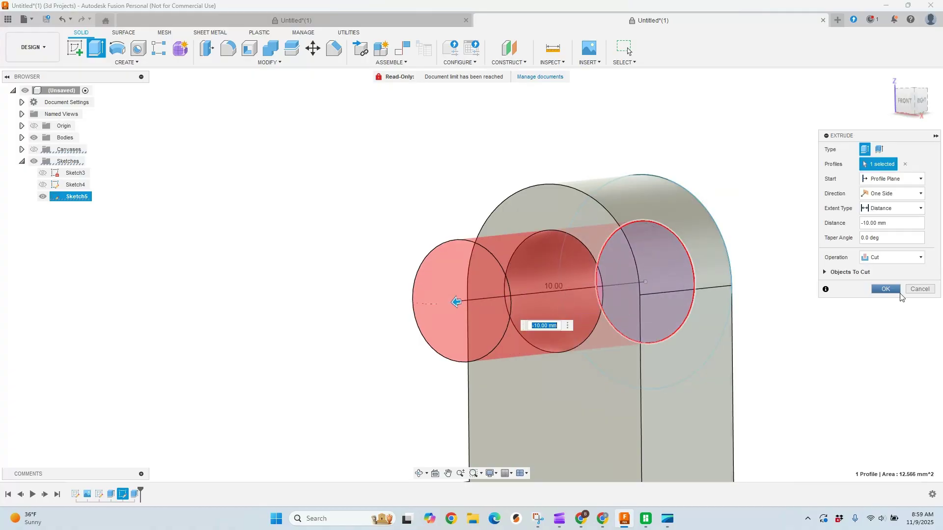
key(Return)
Step: Examine the whole snowflake and its hanging hole from the front and at an angle
drag(923, 102, 913, 105)
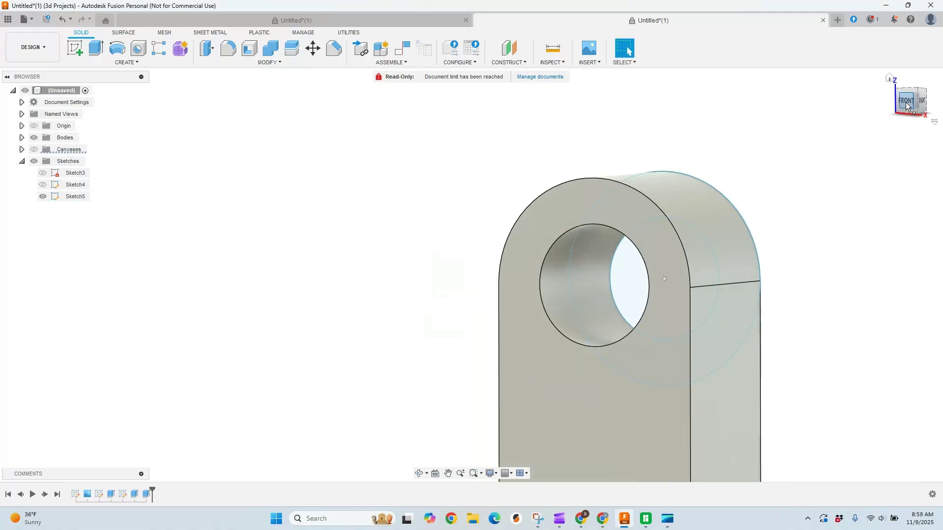
scroll(600, 201, down, 3)
scroll(608, 194, down, 5)
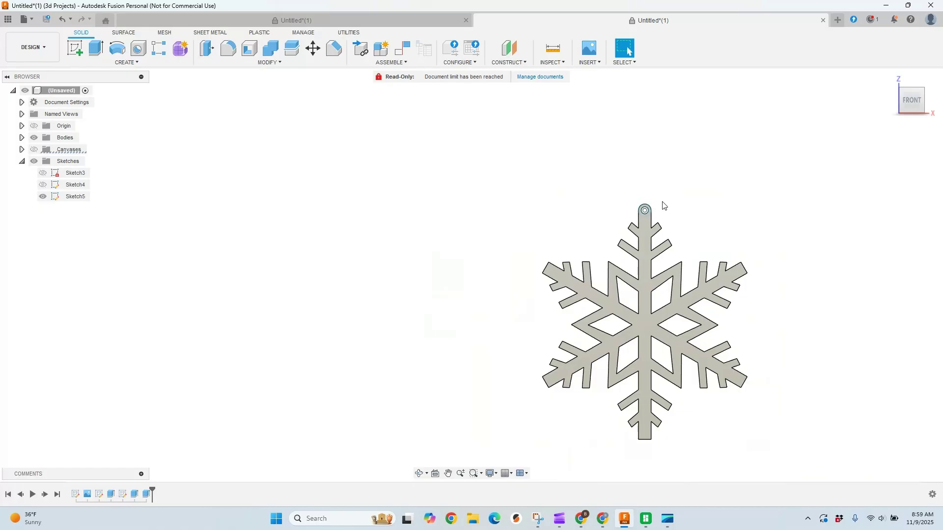
scroll(659, 204, up, 2)
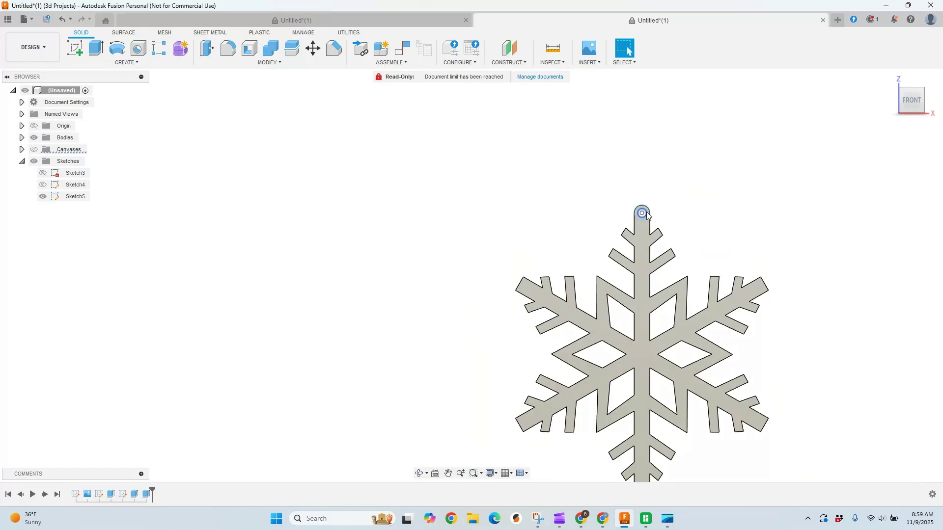
scroll(643, 215, up, 3)
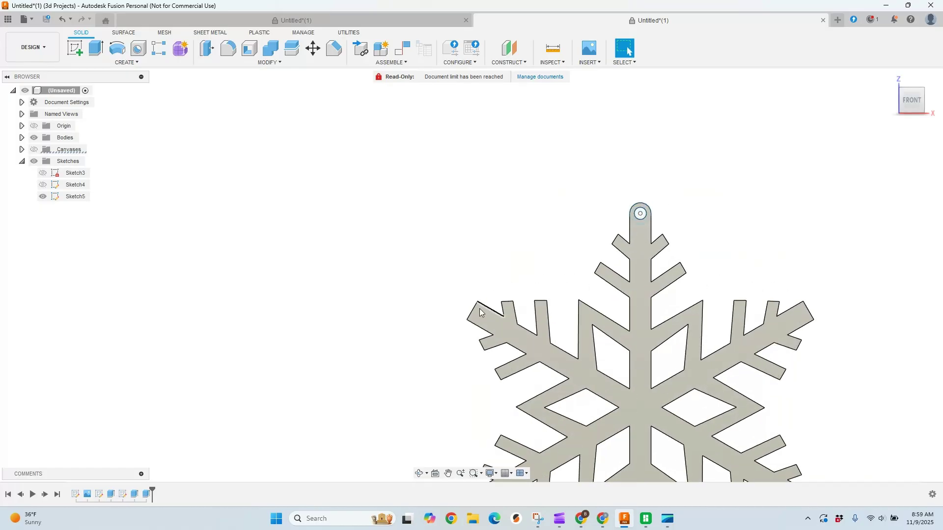
scroll(640, 173, down, 2)
scroll(652, 293, down, 2)
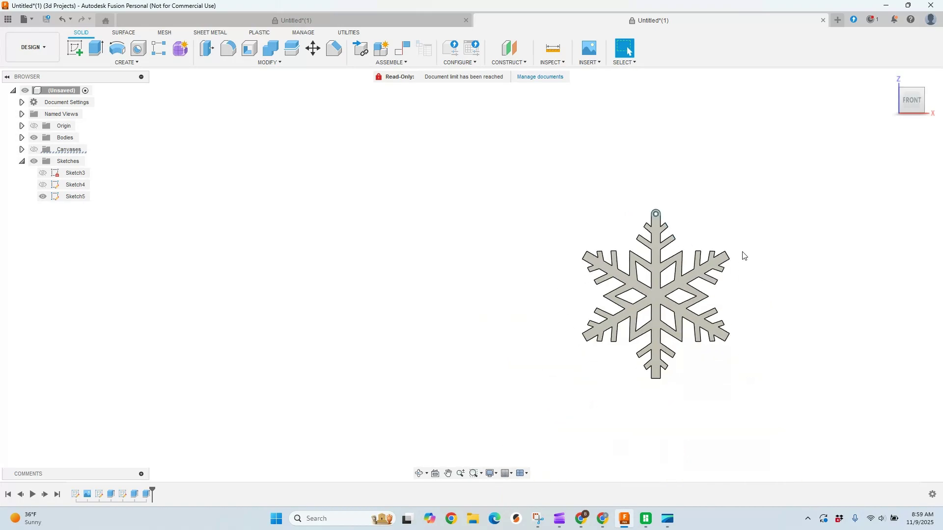
scroll(742, 256, up, 2)
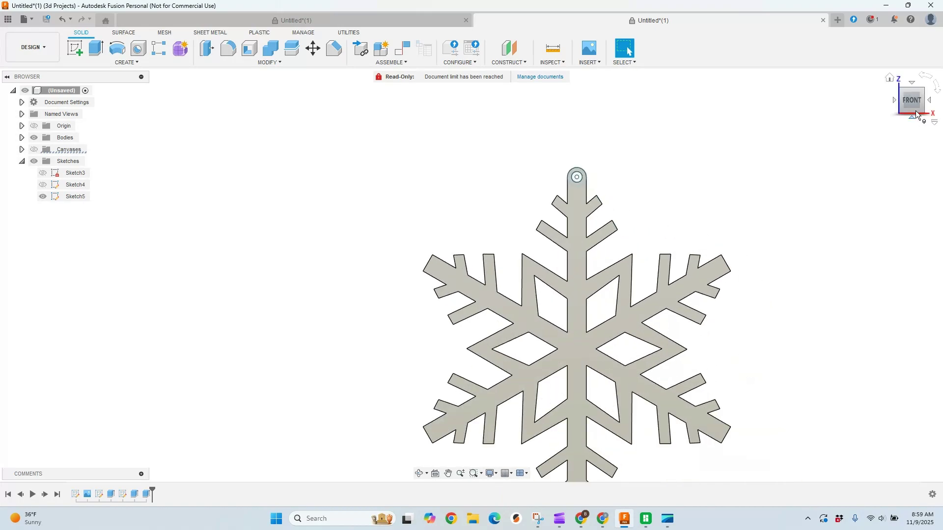
shift+middle_drag(472, 274, 577, 288)
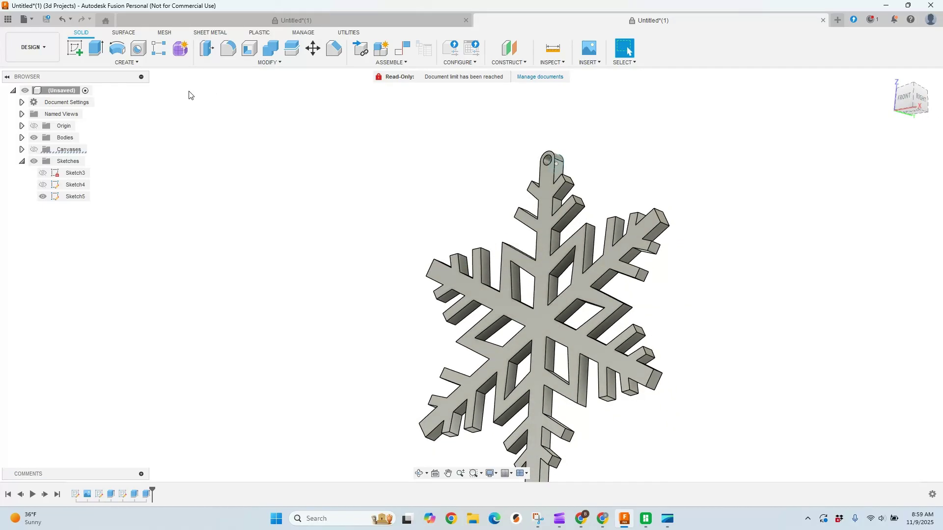
click(336, 50)
click(545, 244)
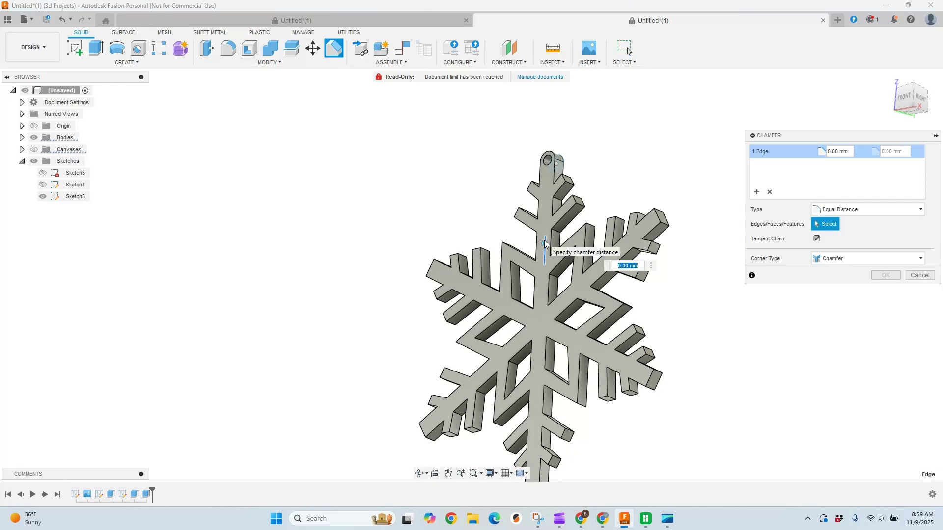
click(919, 276)
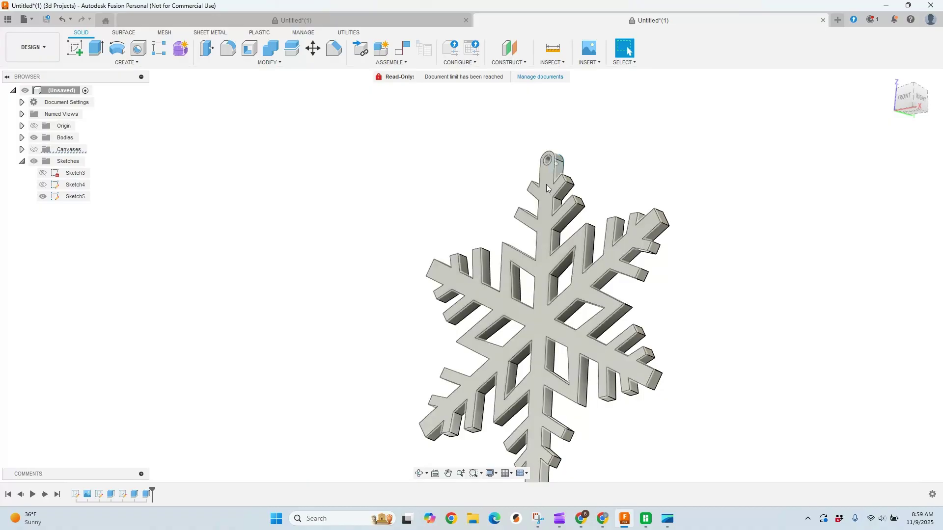
Step: Start an equal-distance chamfer on the large flat front and back faces of the snowflake
click(614, 259)
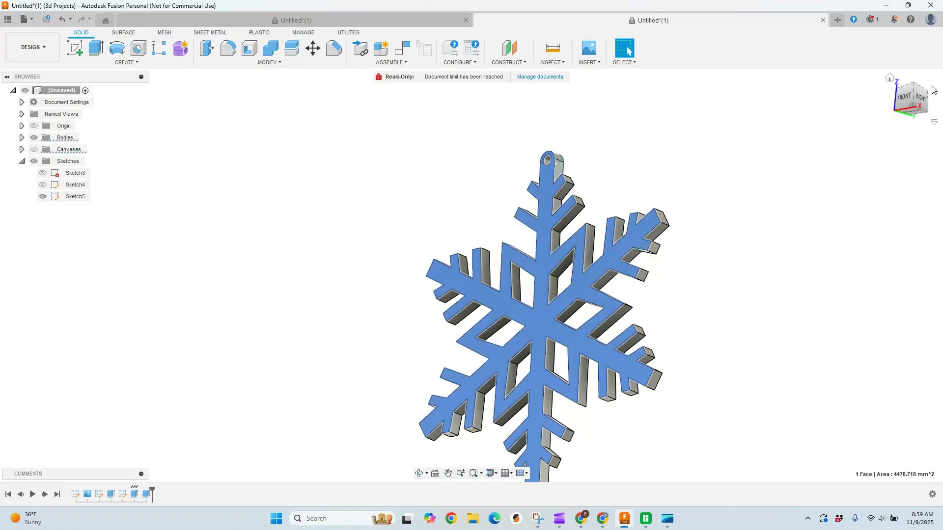
click(923, 101)
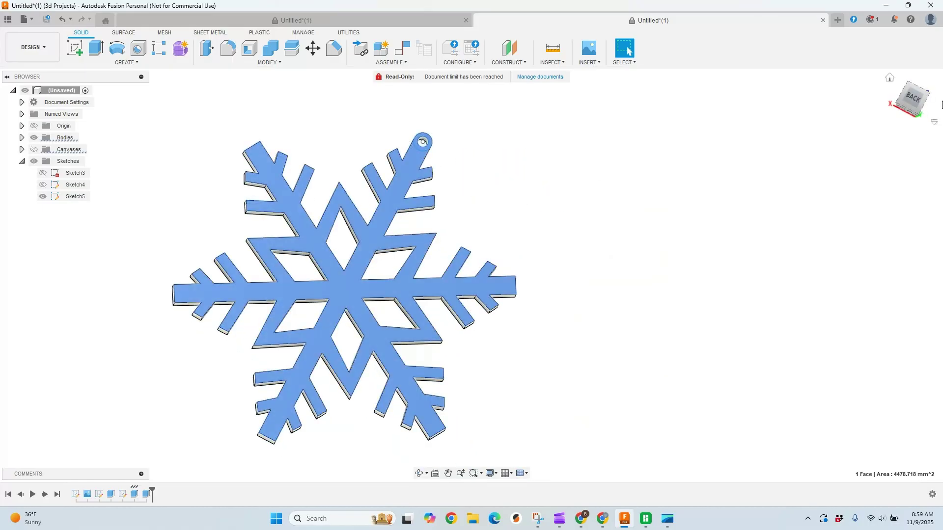
click(917, 98)
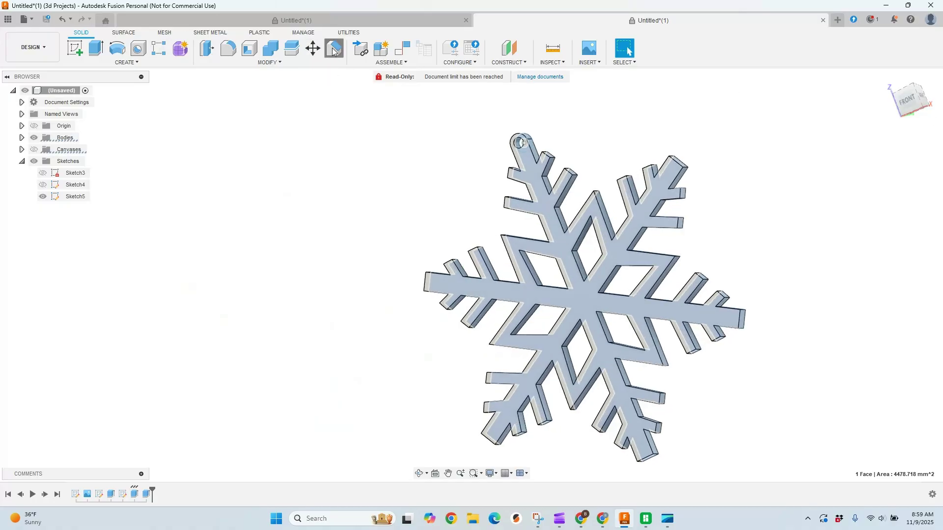
click(334, 48)
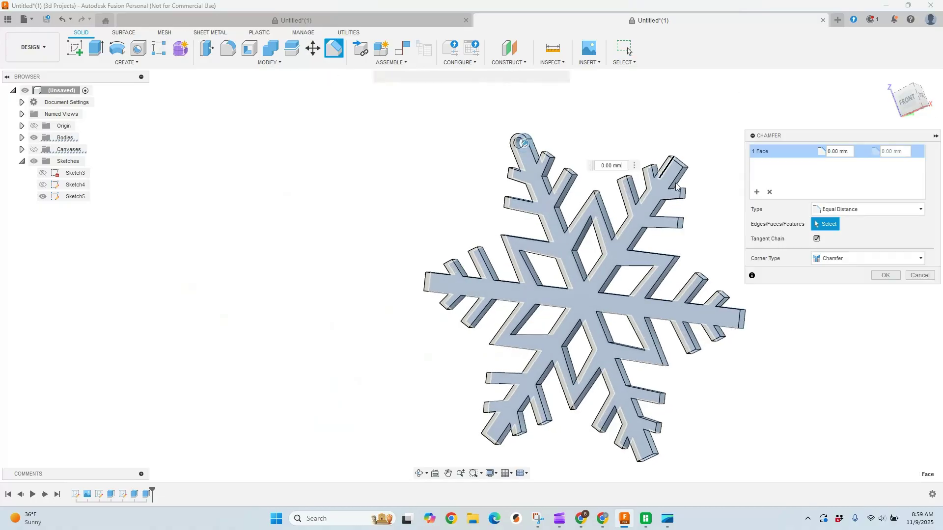
click(910, 101)
click(910, 103)
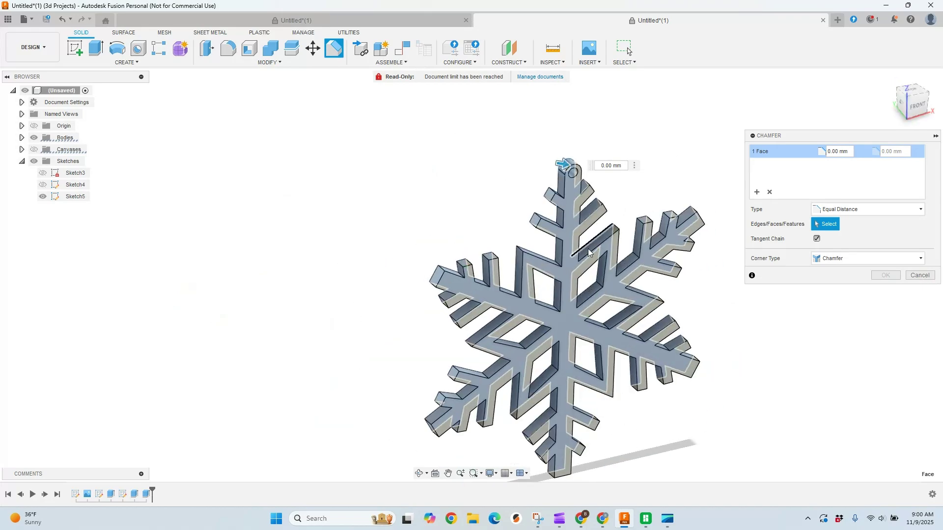
click(570, 266)
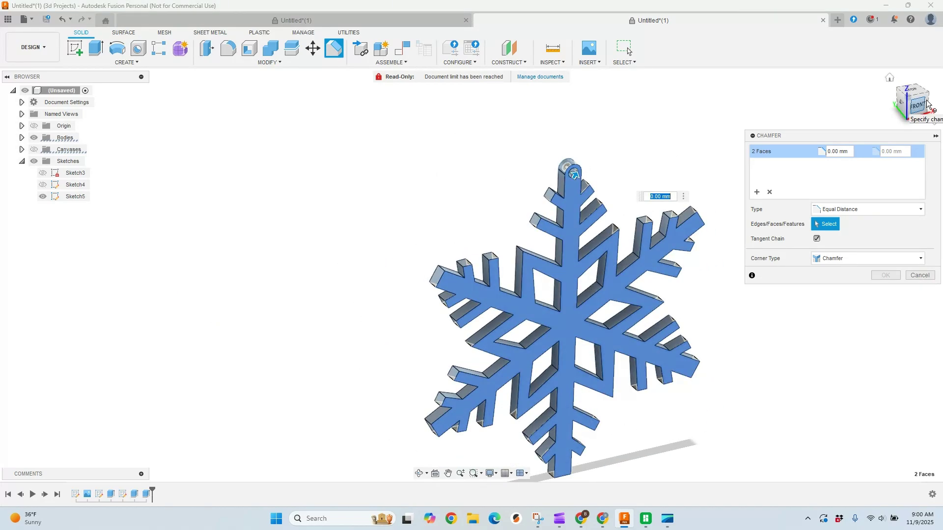
Step: Set the chamfer distance for both faces to 1 mm and apply the chamfer
drag(916, 105, 889, 77)
scroll(459, 214, up, 5)
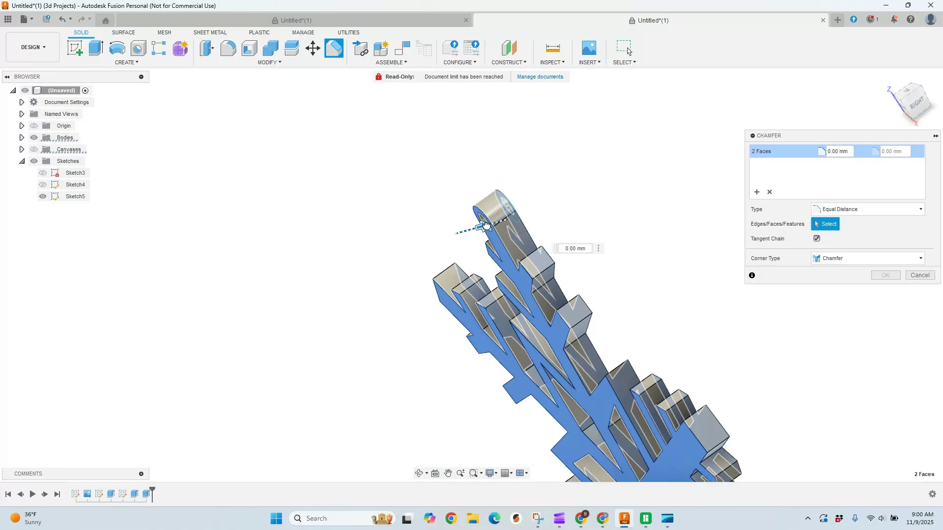
drag(499, 222, 495, 223)
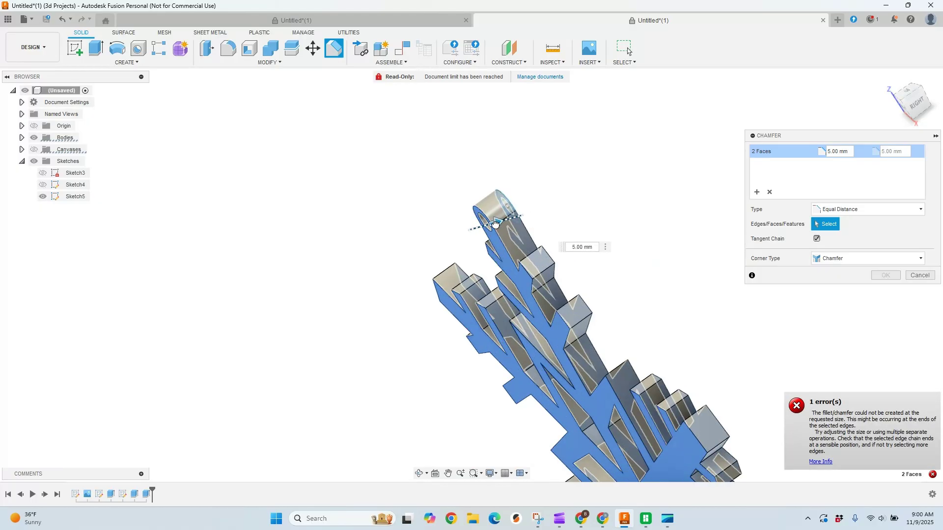
drag(492, 226, 536, 246)
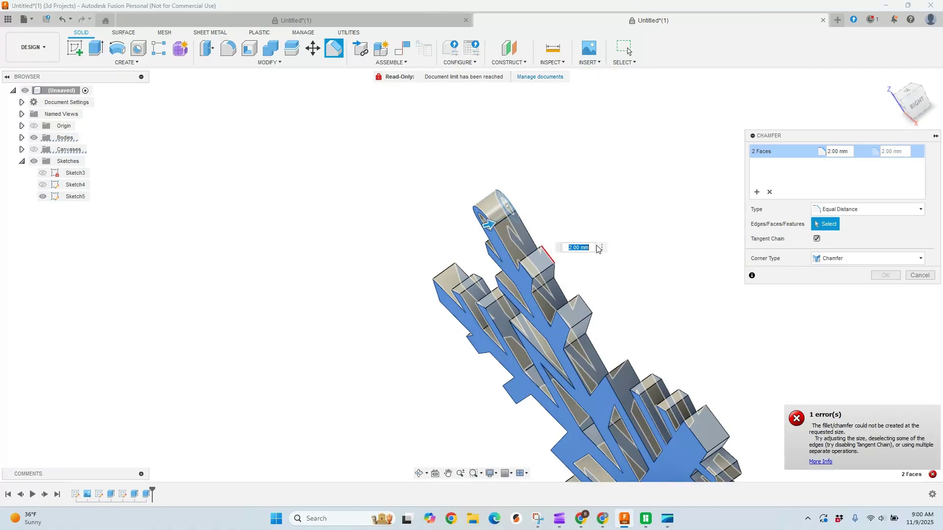
click(569, 251)
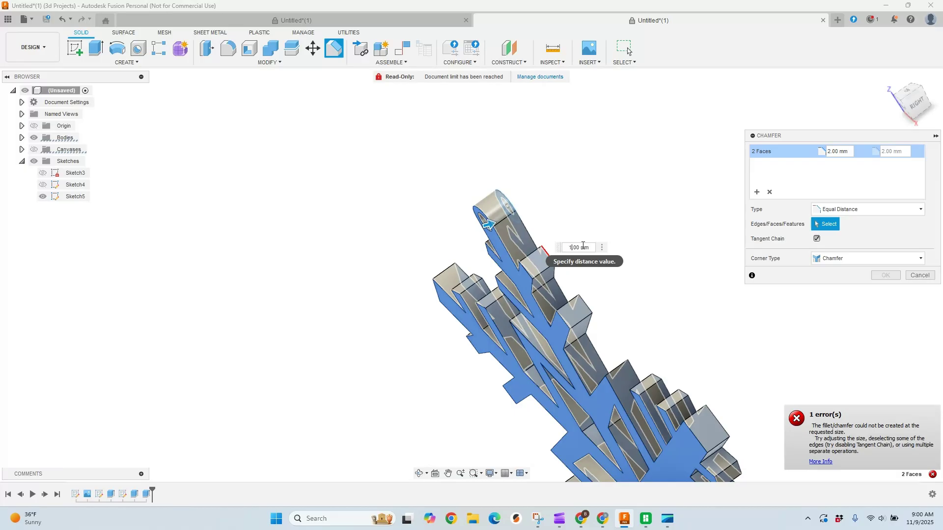
text(1)
key(Return)
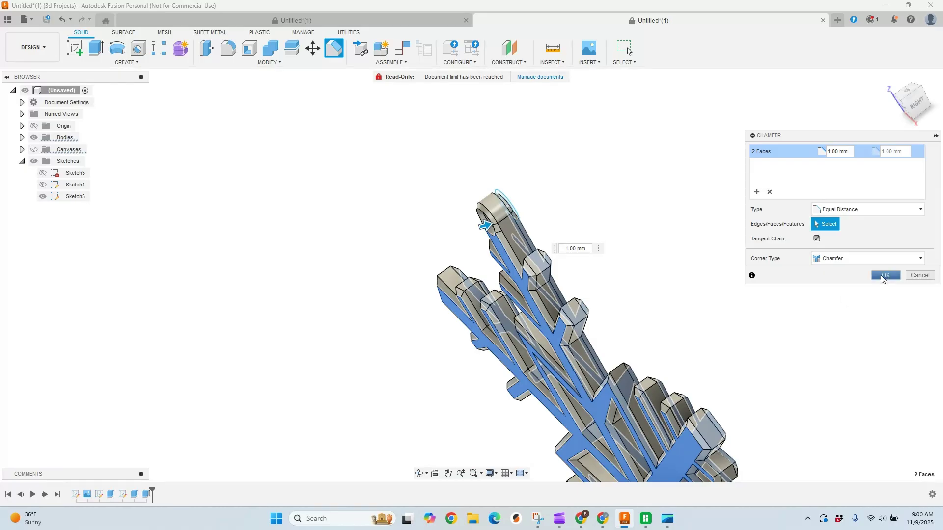
click(882, 276)
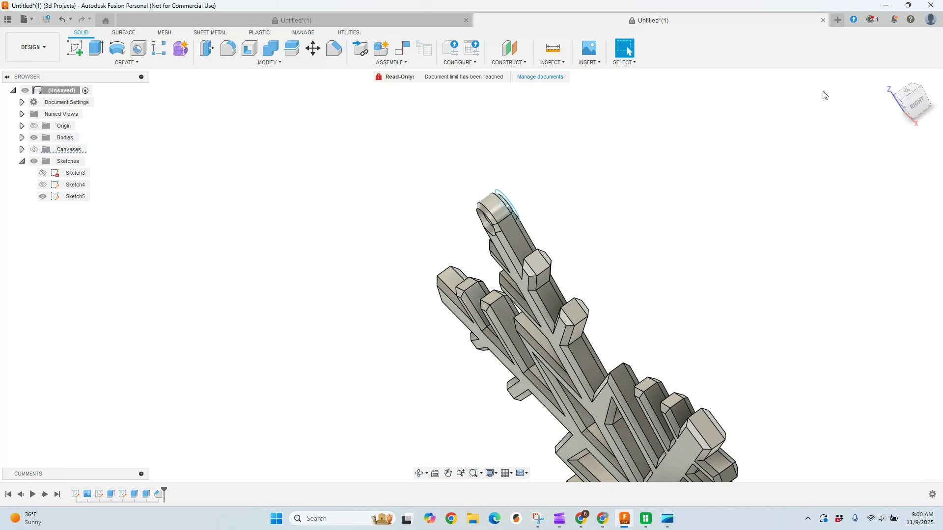
mouse_move(920, 103)
mouse_down()
mouse_move(894, 105)
mouse_move(910, 103)
mouse_up()
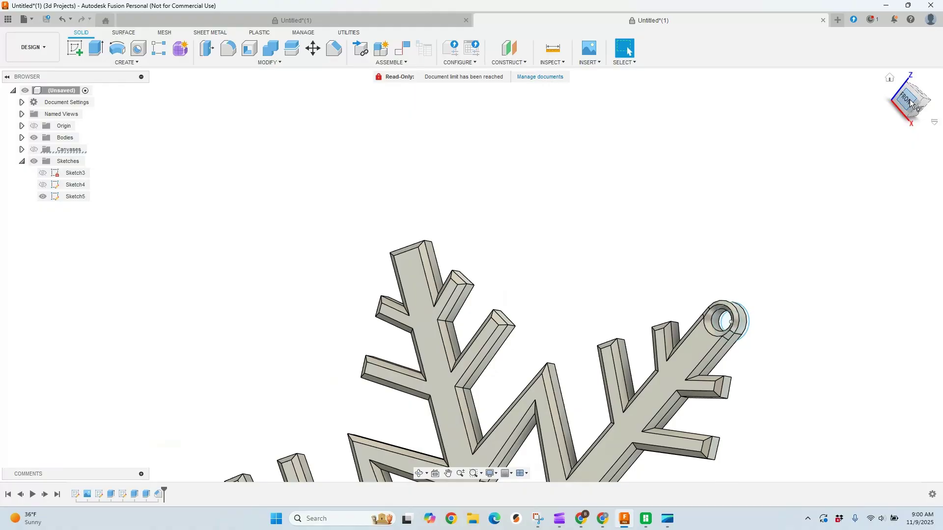
click(910, 103)
scroll(279, 327, down, 3)
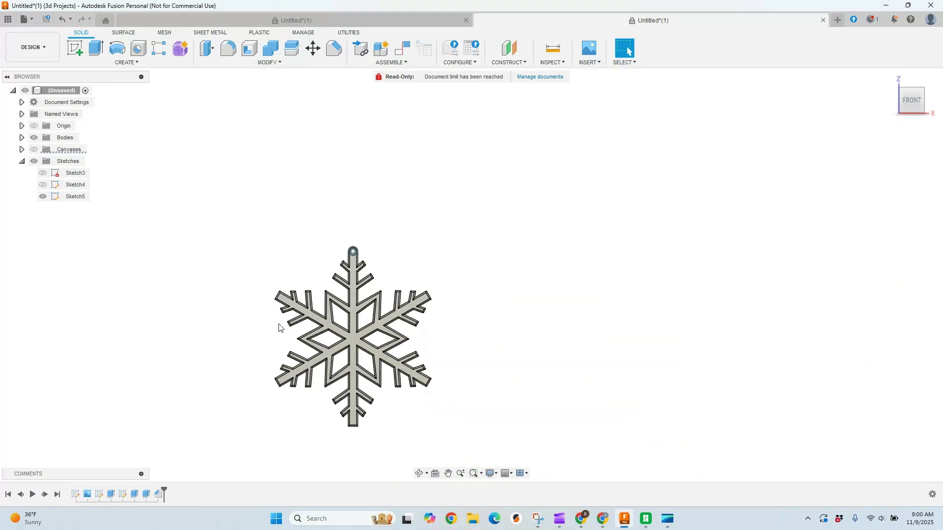
scroll(353, 413, up, 4)
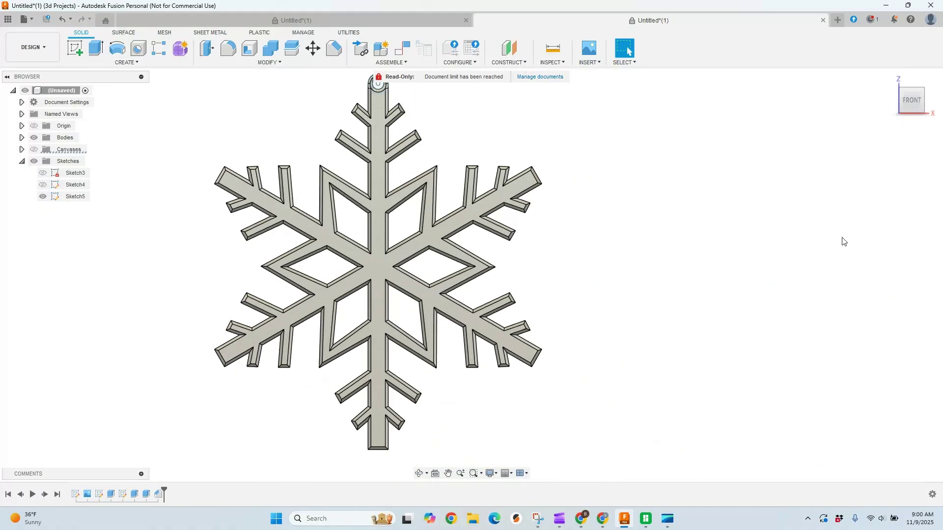
mouse_move(456, 269)
shift+middle_down()
mouse_move(472, 270)
mouse_move(373, 276)
shift+middle_up()
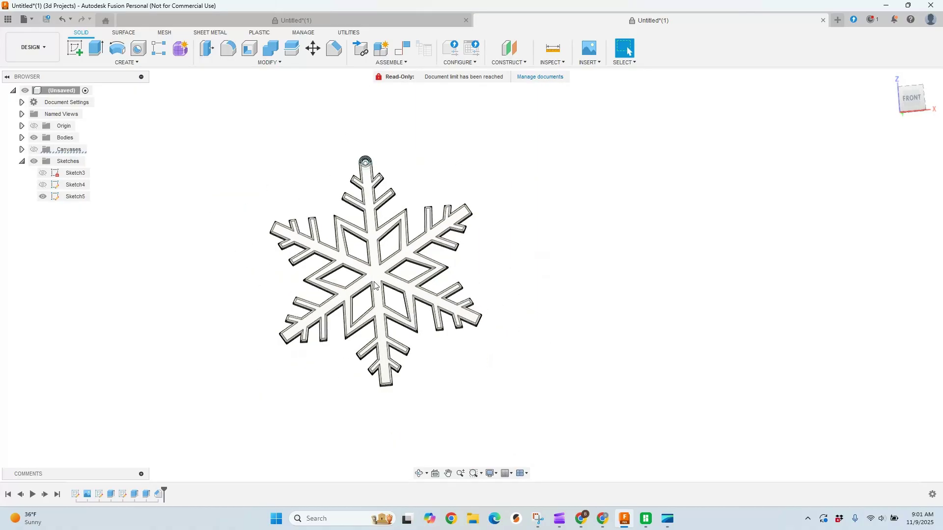